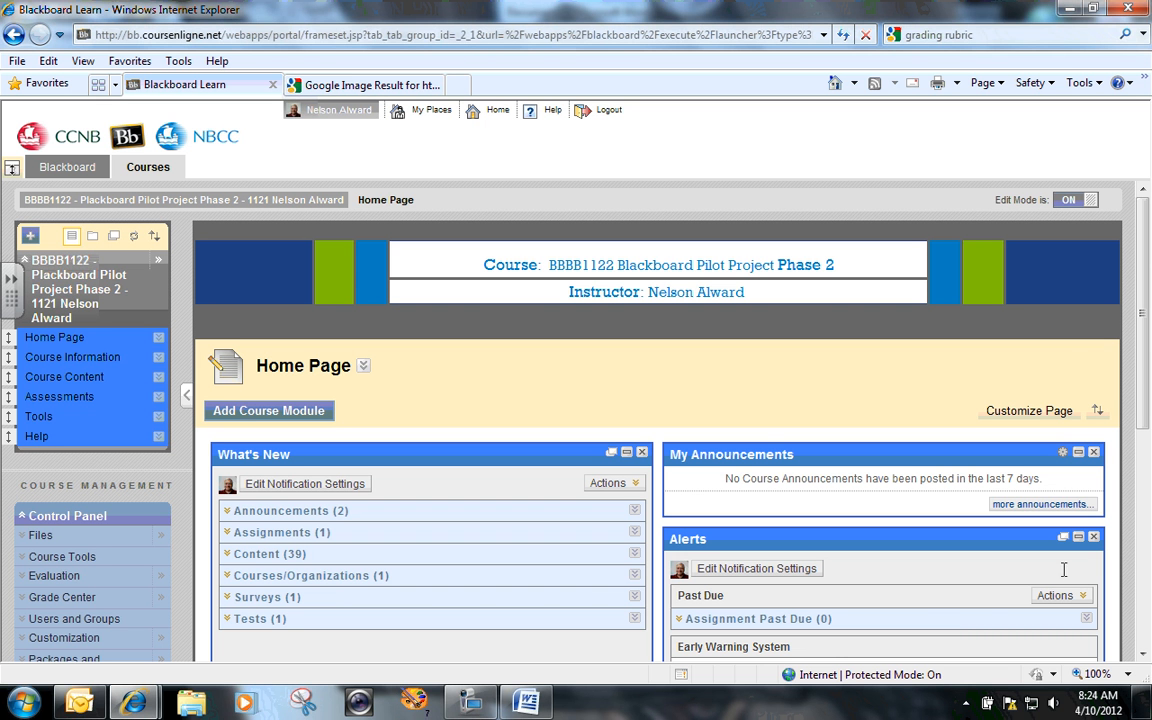
Step: Switch to the Word document and examine the two sample grading rubrics
{"action": "left_click", "coordinate": [527, 703]}
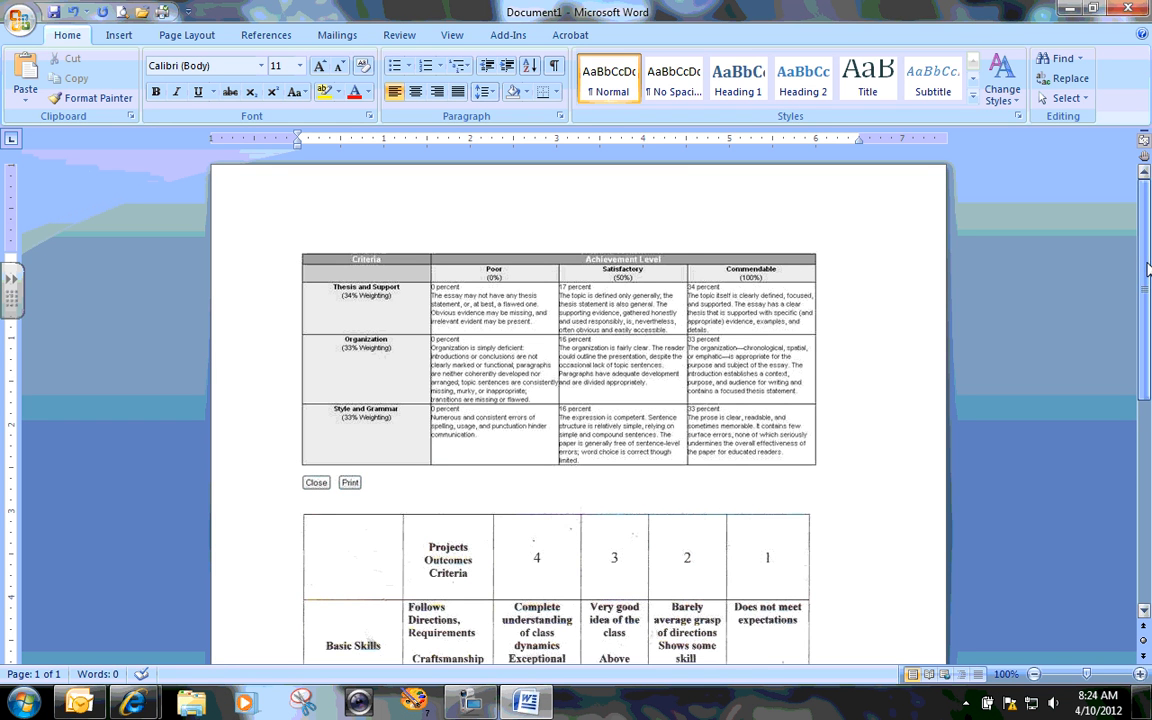
{"action": "left_click_drag", "start_coordinate": [1148, 268], "coordinate": [1149, 287]}
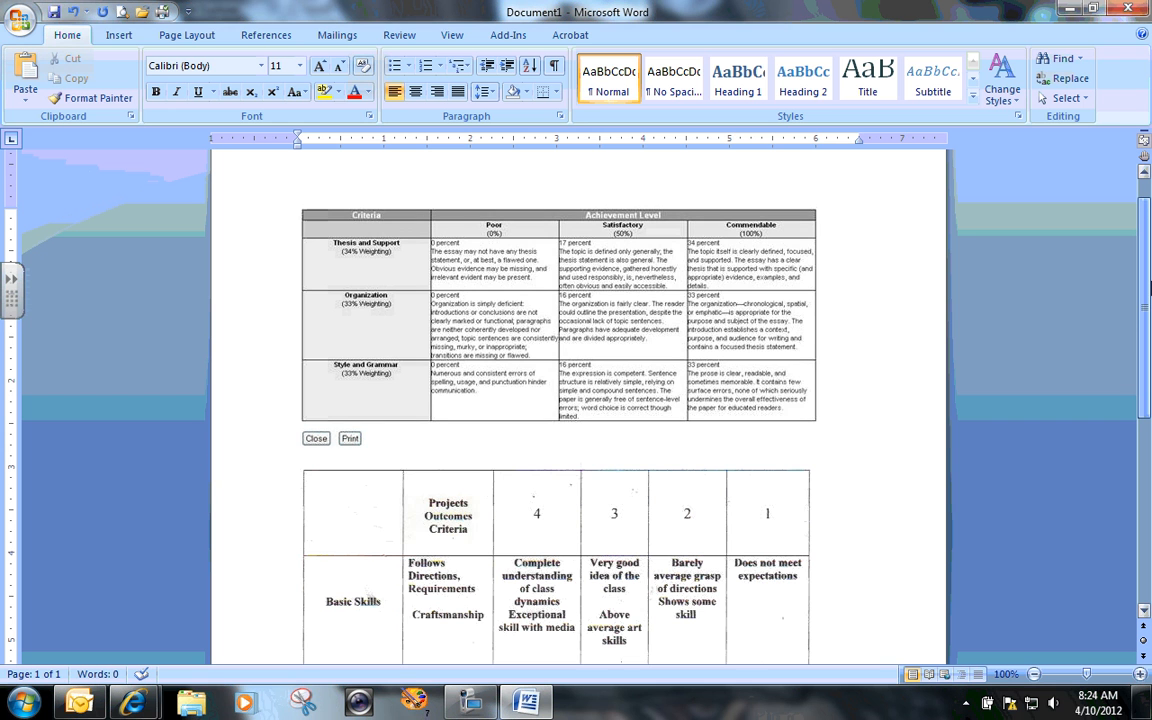
{"action": "left_click_drag", "start_coordinate": [1149, 288], "coordinate": [1150, 298]}
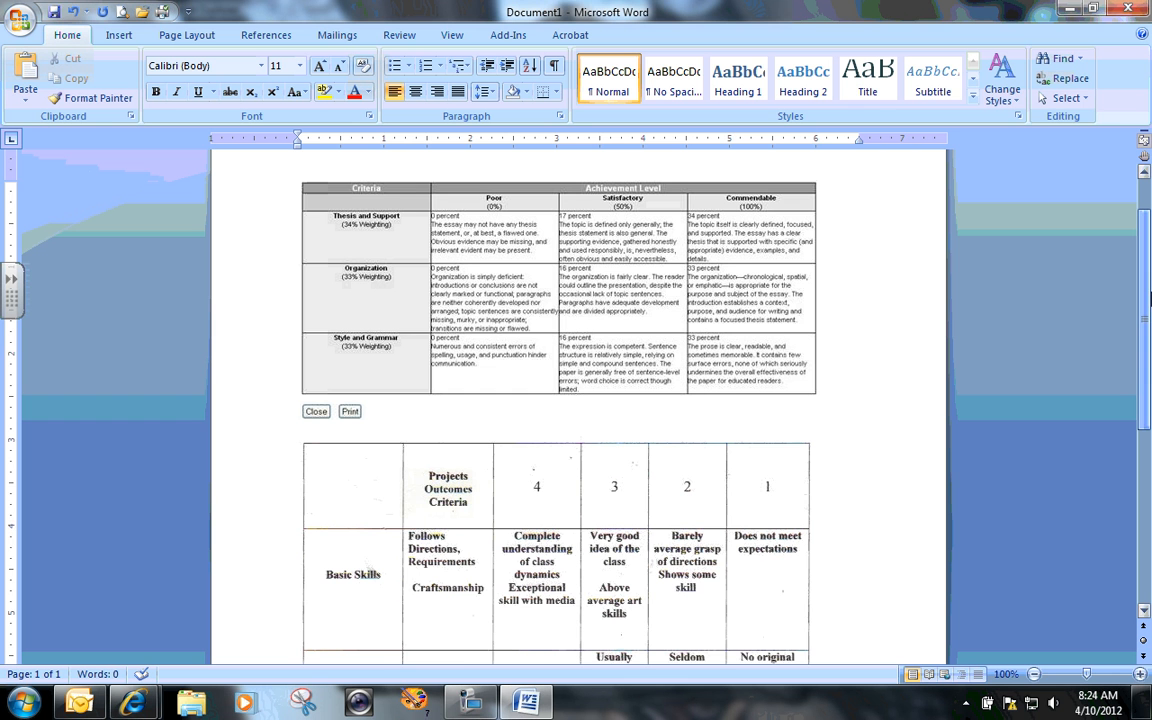
{"action": "left_click_drag", "start_coordinate": [1150, 298], "coordinate": [1150, 307]}
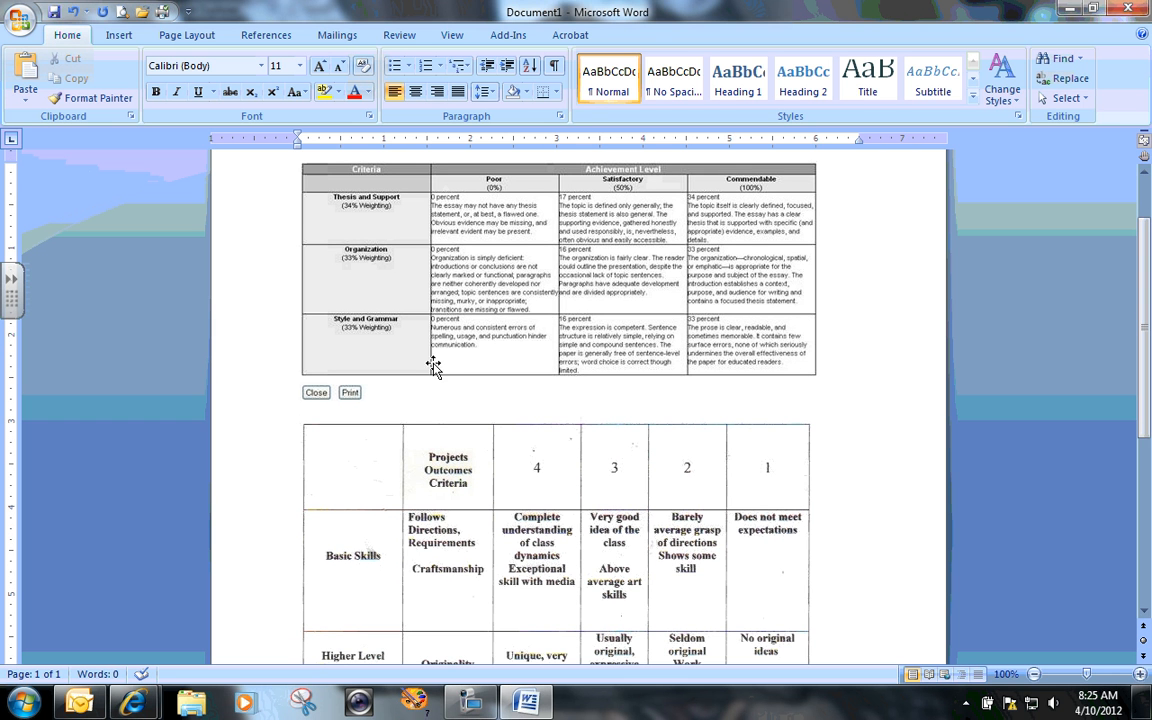
{"action": "left_click", "coordinate": [714, 244]}
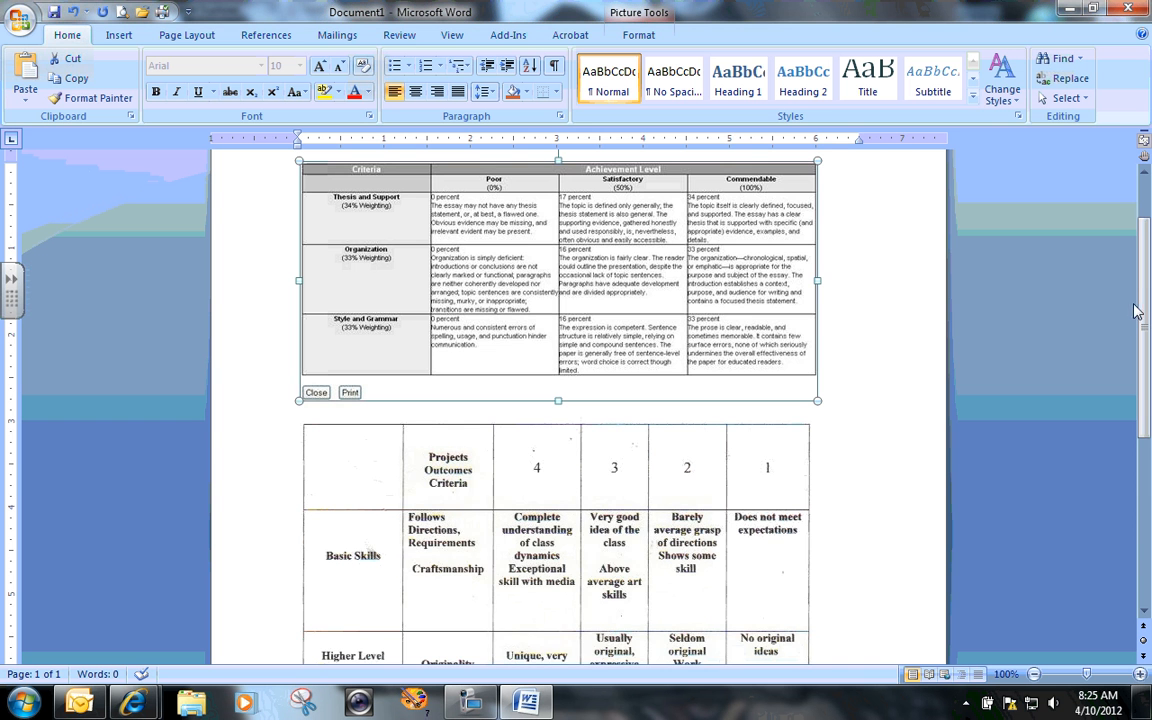
{"action": "left_click_drag", "start_coordinate": [1147, 300], "coordinate": [1147, 433]}
{"action": "left_click", "coordinate": [585, 403]}
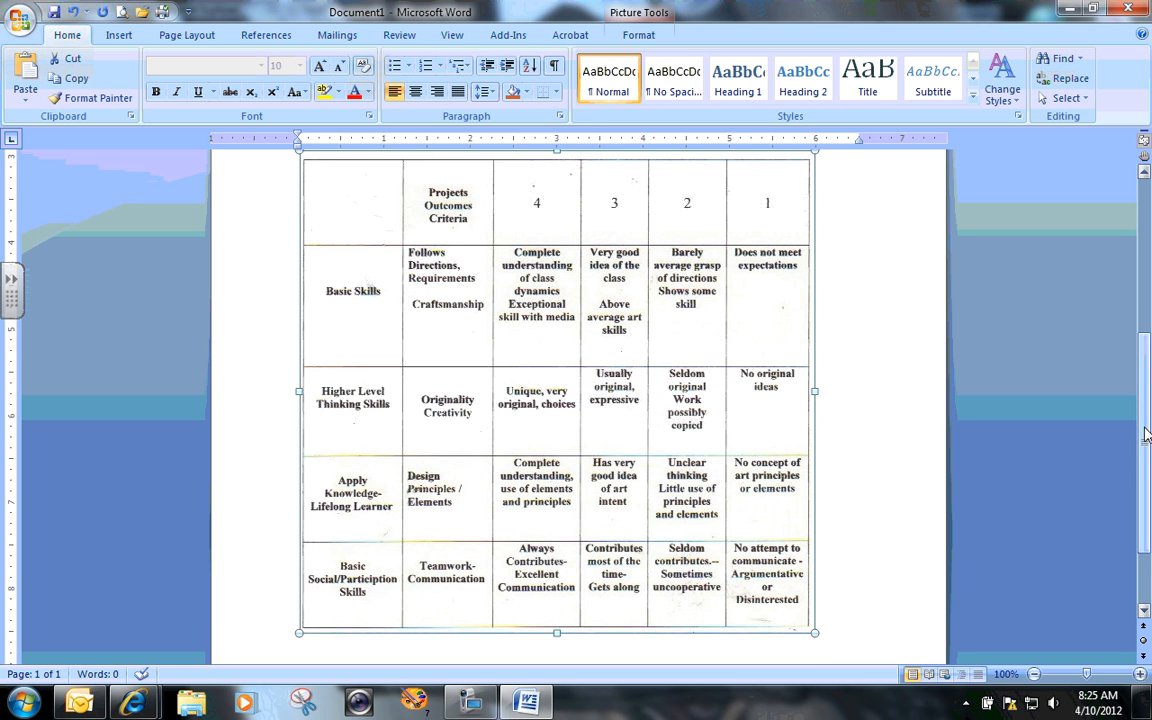
Step: Return to the Blackboard Learn window and start creating a new rubric from the course's Rubrics tool
{"action": "left_click", "coordinate": [136, 702]}
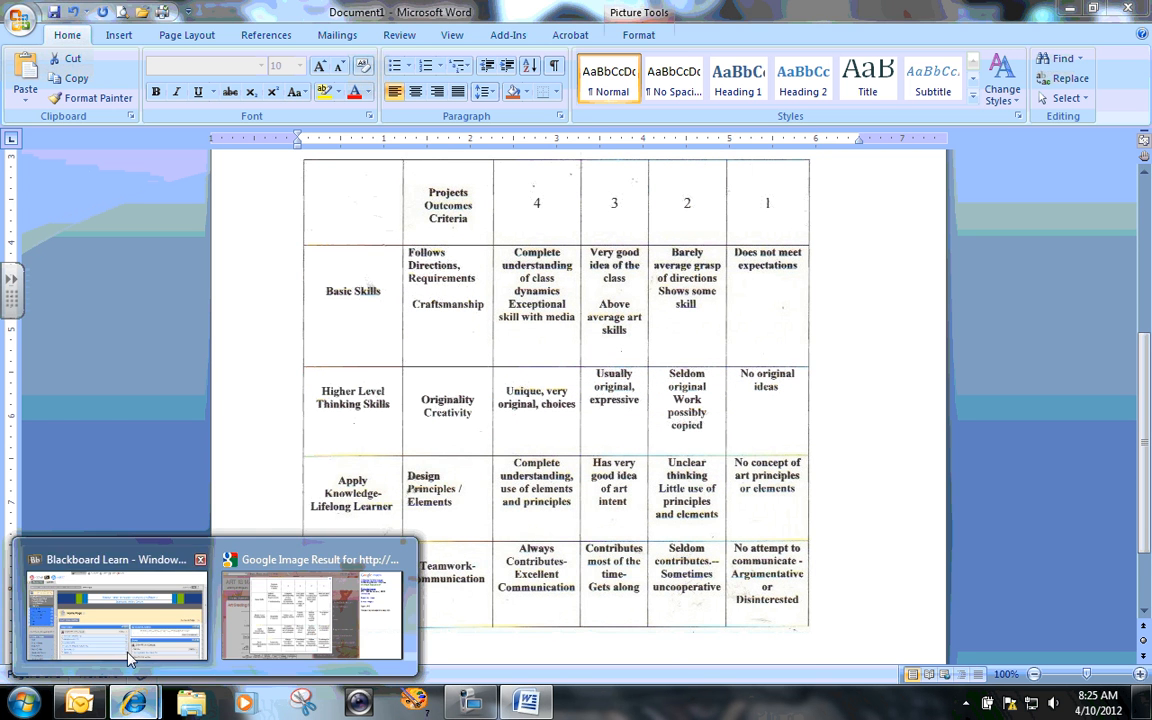
{"action": "left_click", "coordinate": [128, 657]}
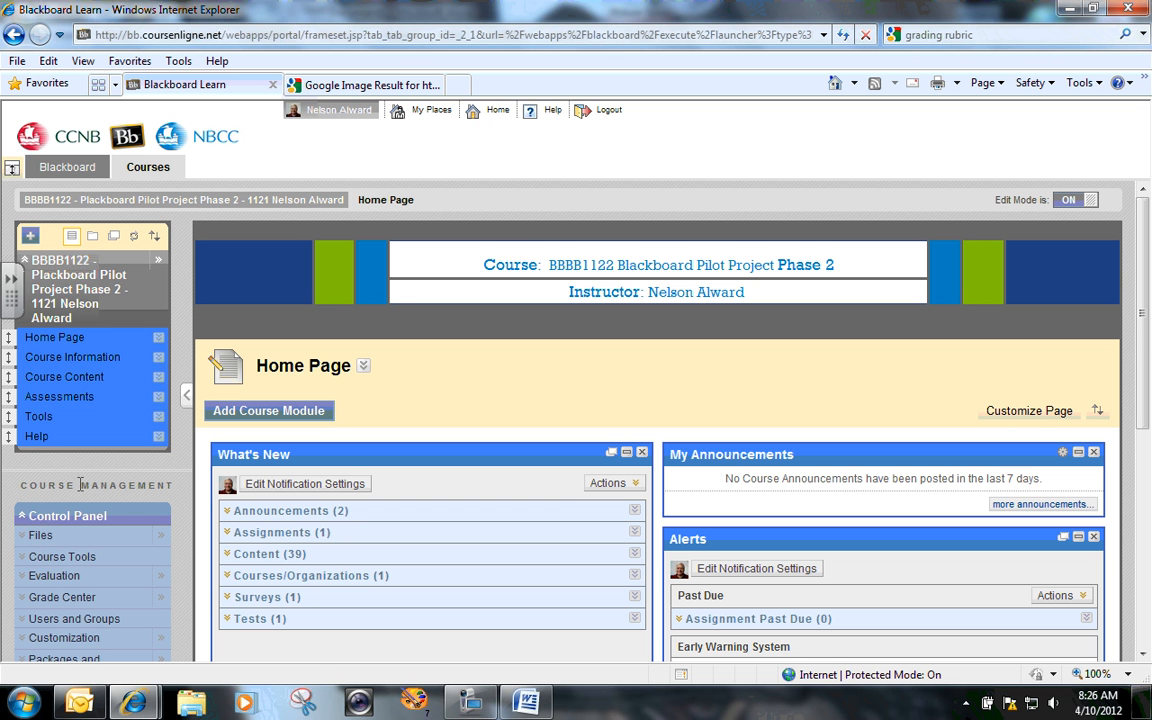
{"action": "scroll", "coordinate": [90, 490], "scroll_direction": "down", "scroll_amount": 3}
{"action": "scroll", "coordinate": [110, 505], "scroll_direction": "down", "scroll_amount": 1}
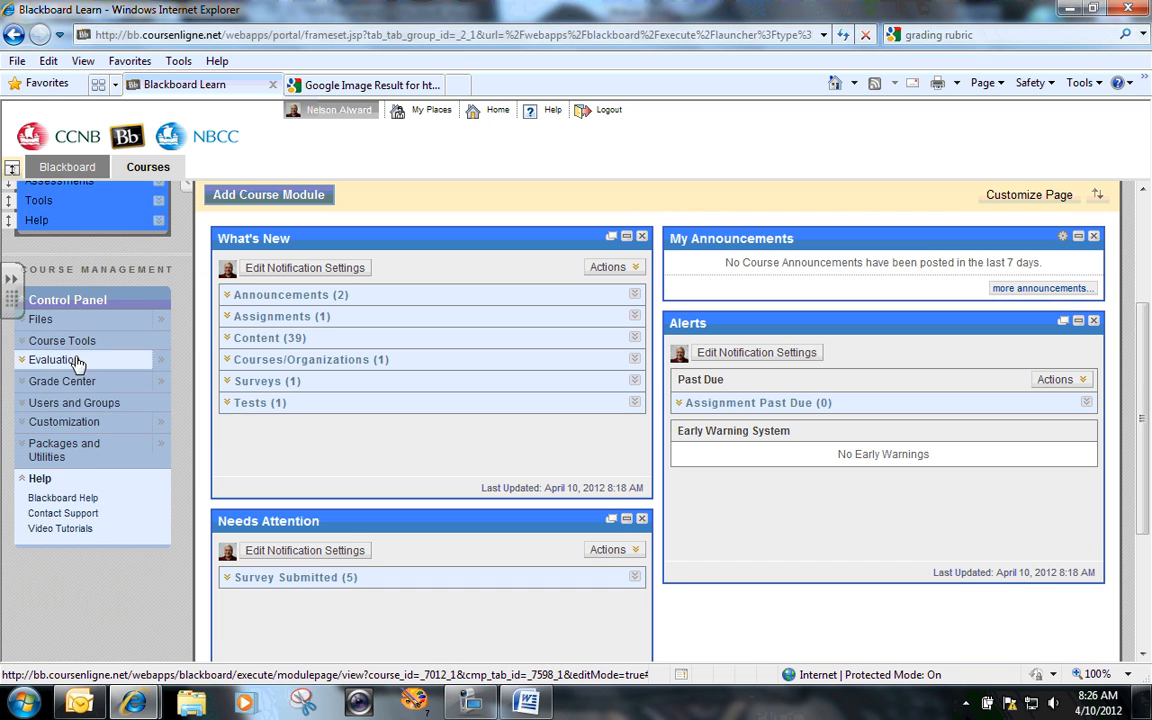
{"action": "left_click", "coordinate": [70, 339]}
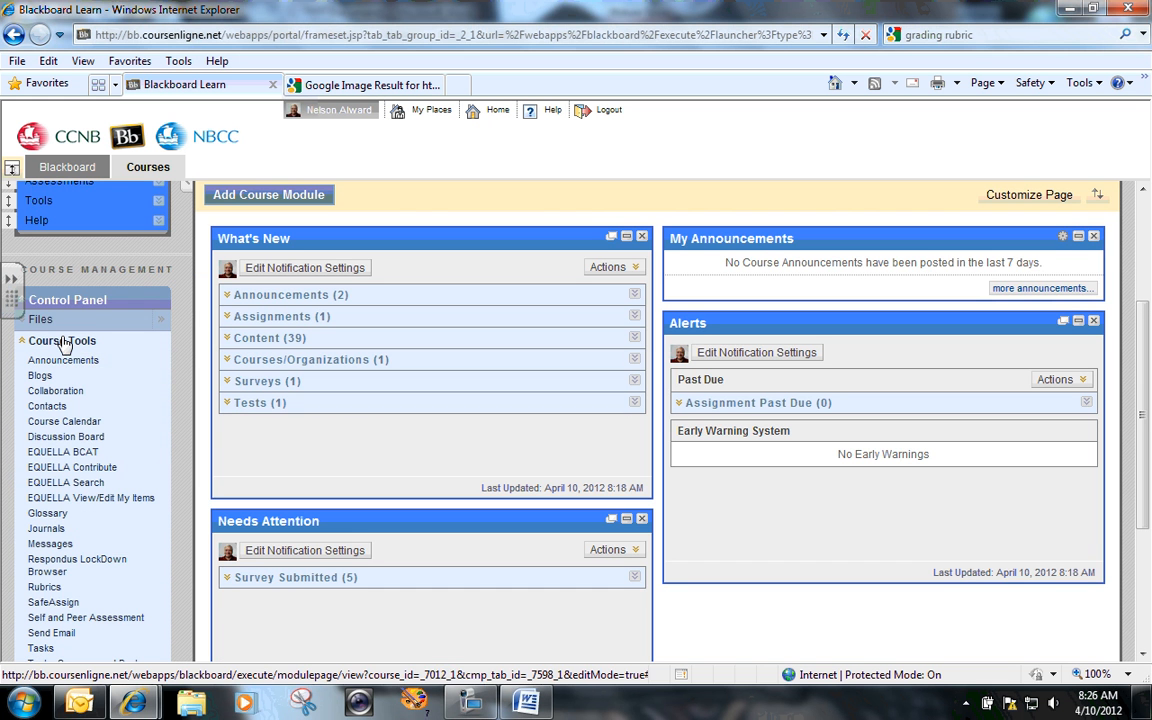
{"action": "left_click", "coordinate": [45, 588]}
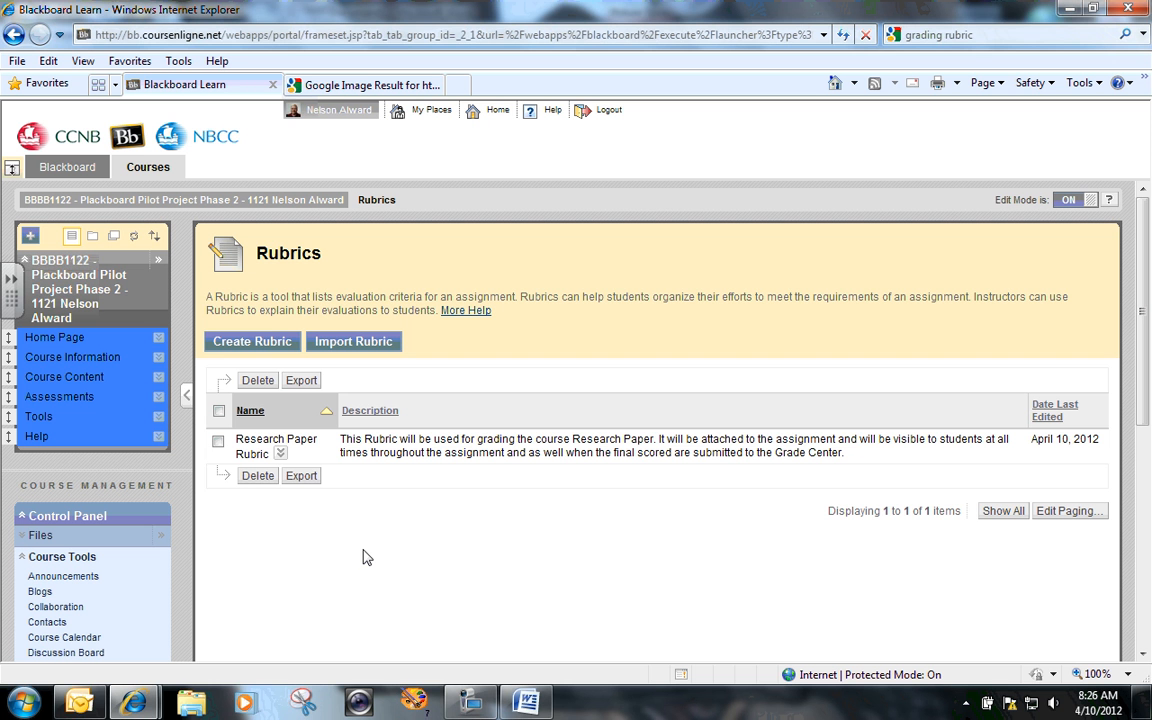
{"action": "left_click", "coordinate": [252, 343]}
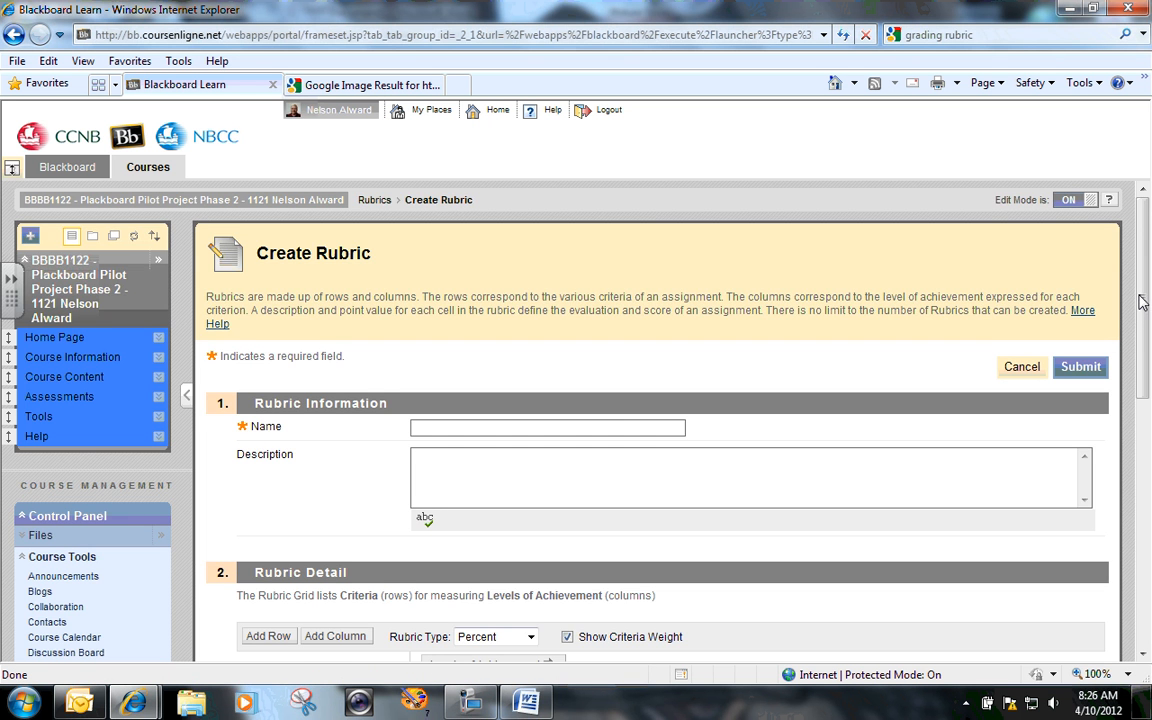
Step: Name the new rubric "Assignment Rubric"
{"action": "scroll", "coordinate": [335, 310], "scroll_direction": "down", "scroll_amount": 3}
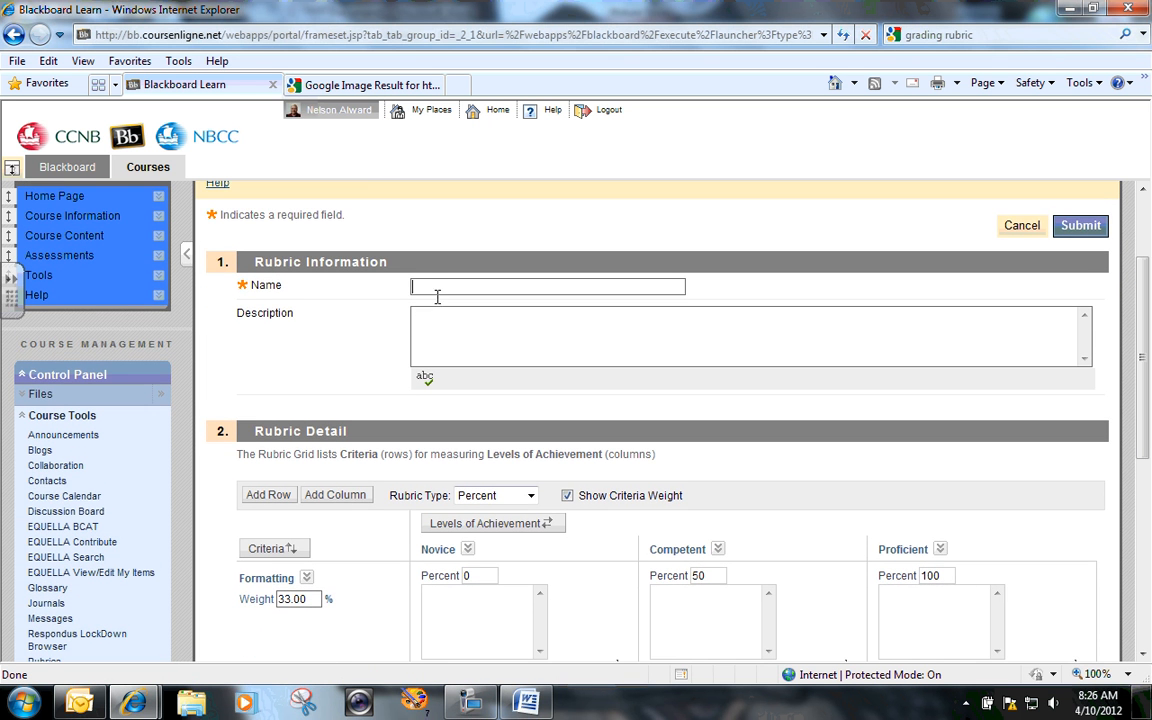
{"action": "type", "text": "Assi"}
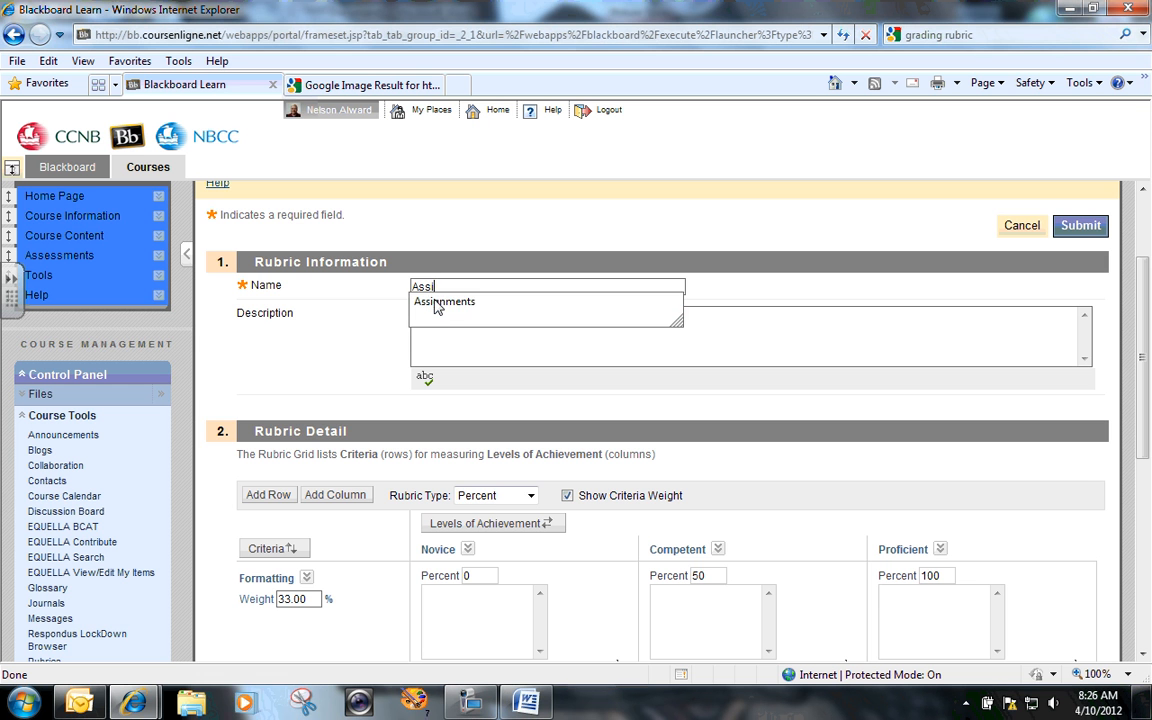
{"action": "type", "text": "gnment Rubric"}
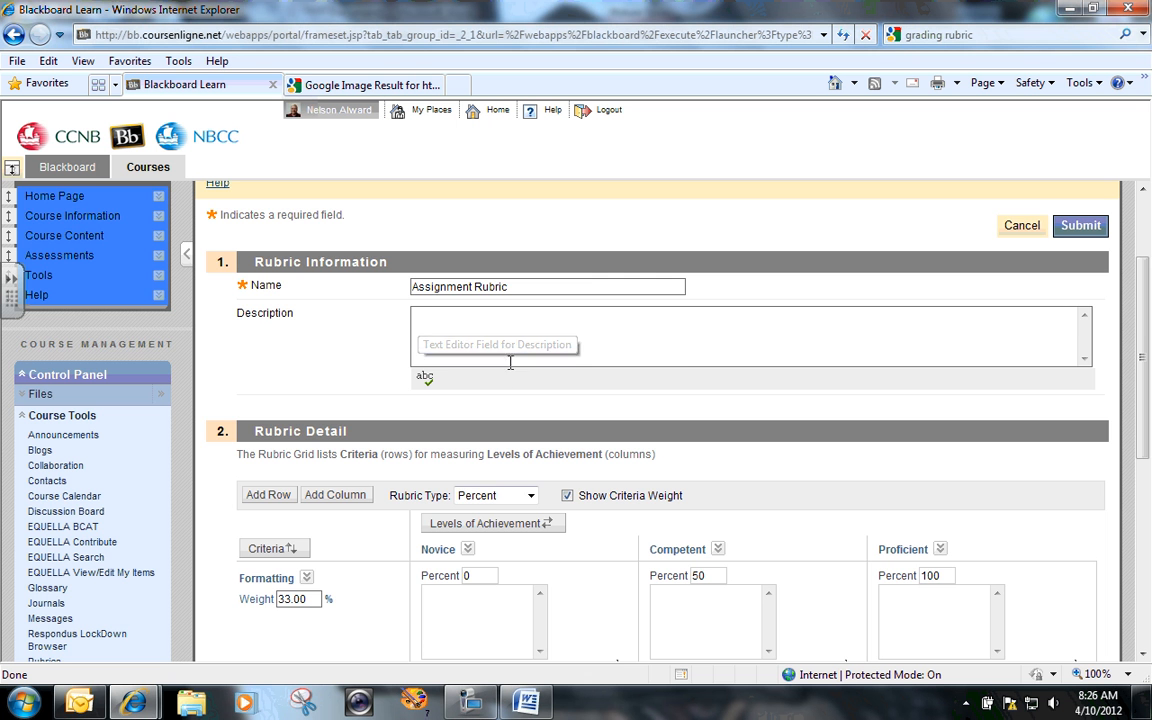
{"action": "left_click_drag", "start_coordinate": [1145, 318], "coordinate": [1150, 430]}
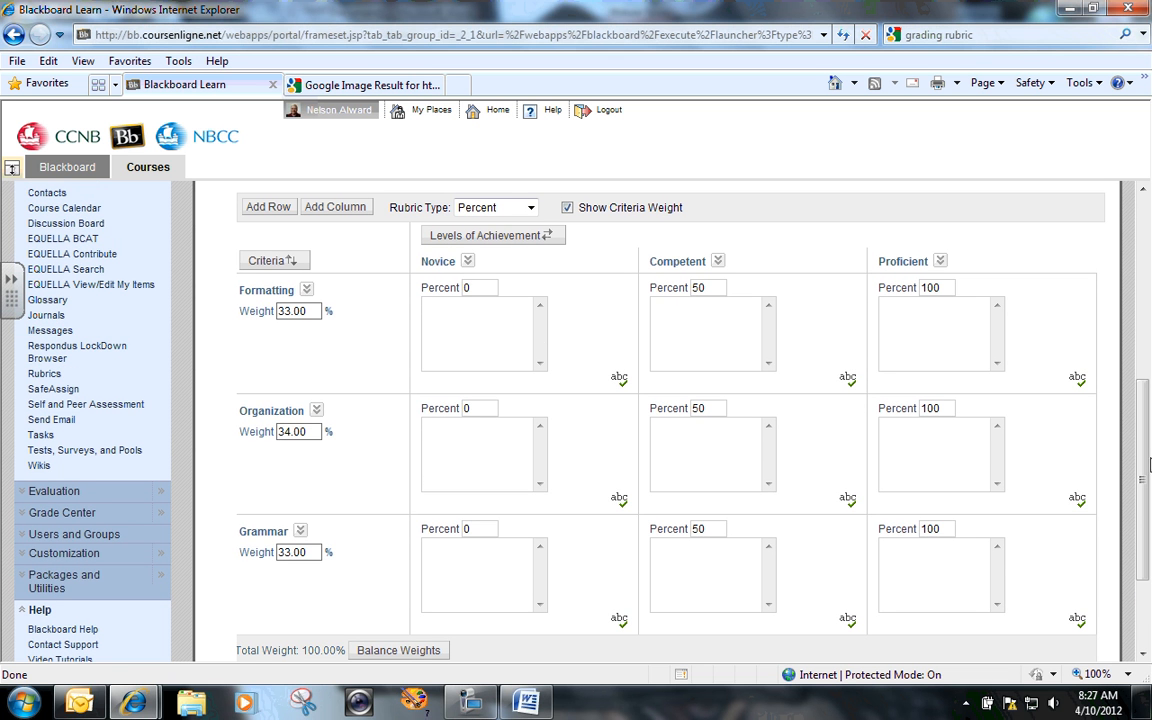
{"action": "mouse_move", "coordinate": [1150, 464]}
{"action": "left_mouse_down"}
{"action": "mouse_move", "coordinate": [1150, 454]}
{"action": "mouse_move", "coordinate": [1150, 467]}
{"action": "left_mouse_up"}
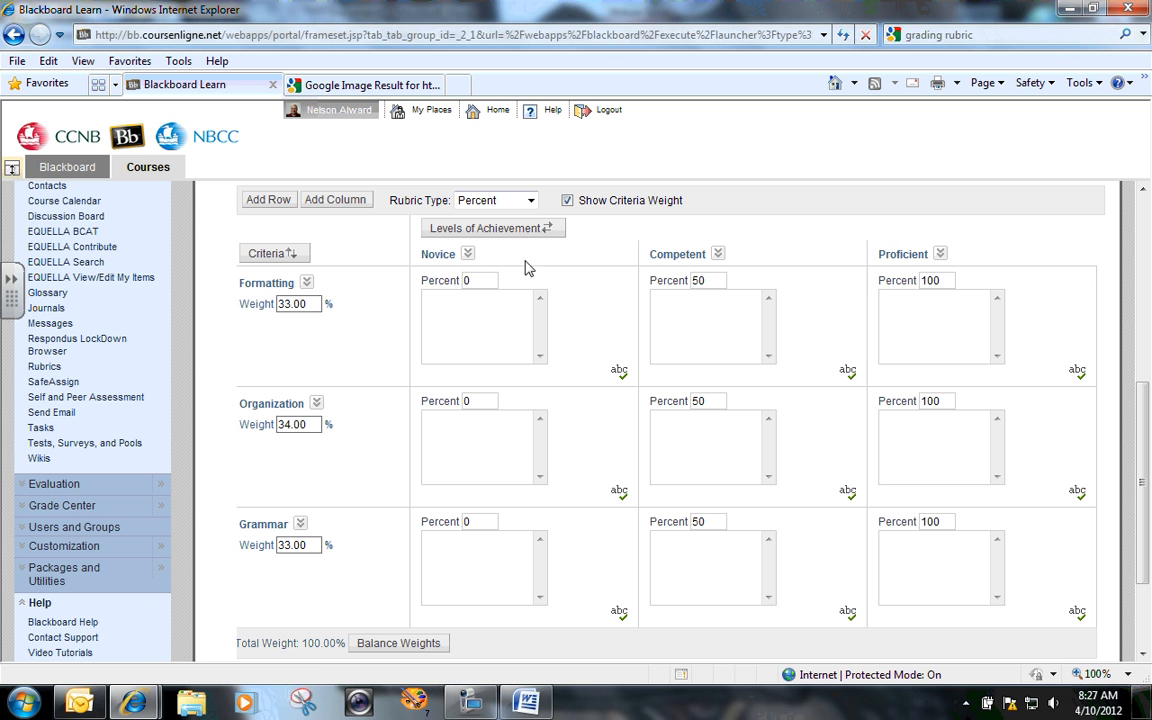
{"action": "left_click", "coordinate": [467, 255]}
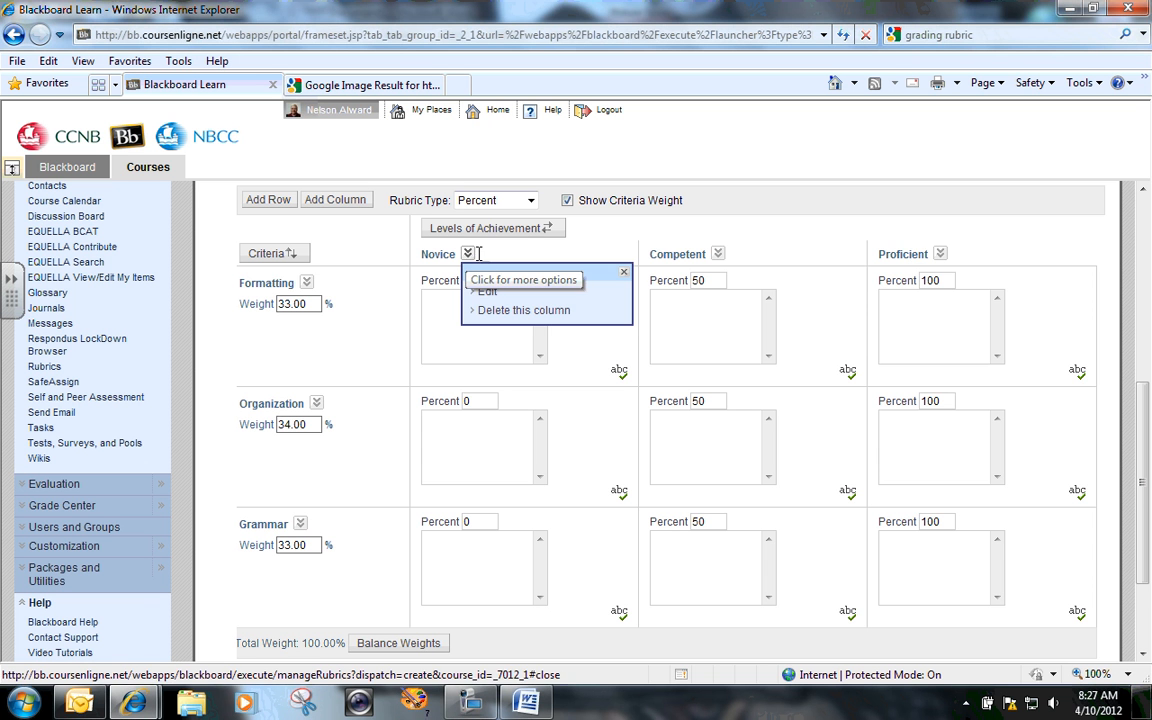
{"action": "left_click", "coordinate": [490, 294]}
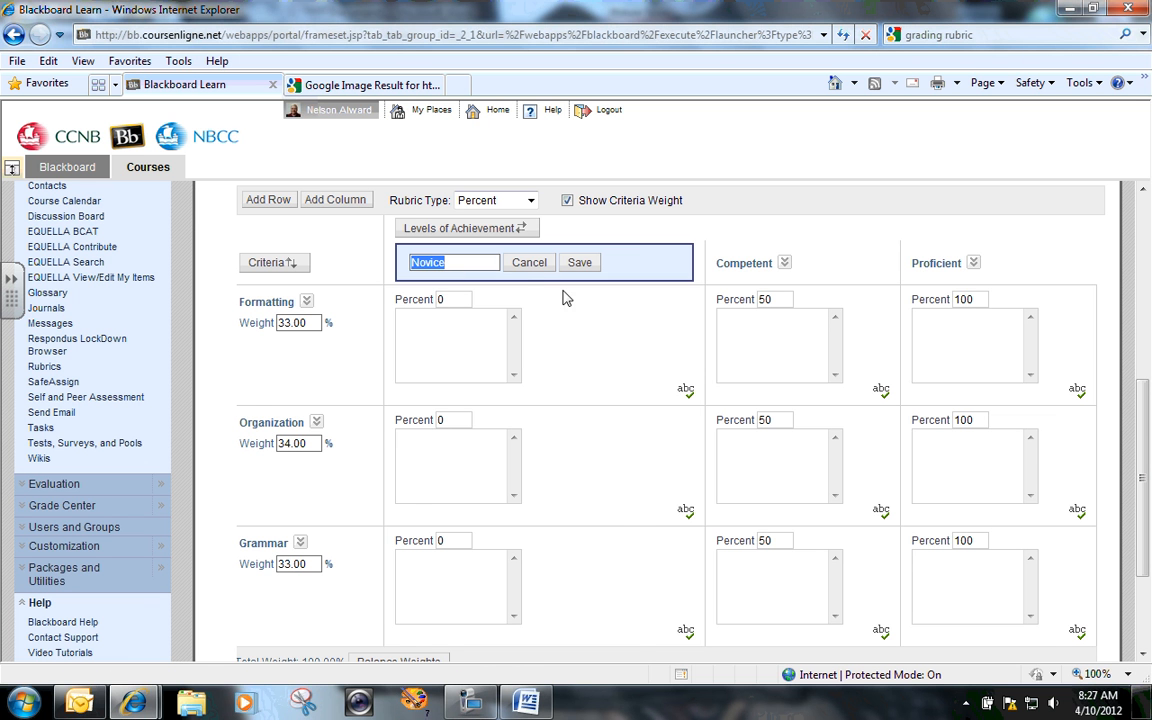
{"action": "left_click", "coordinate": [529, 262]}
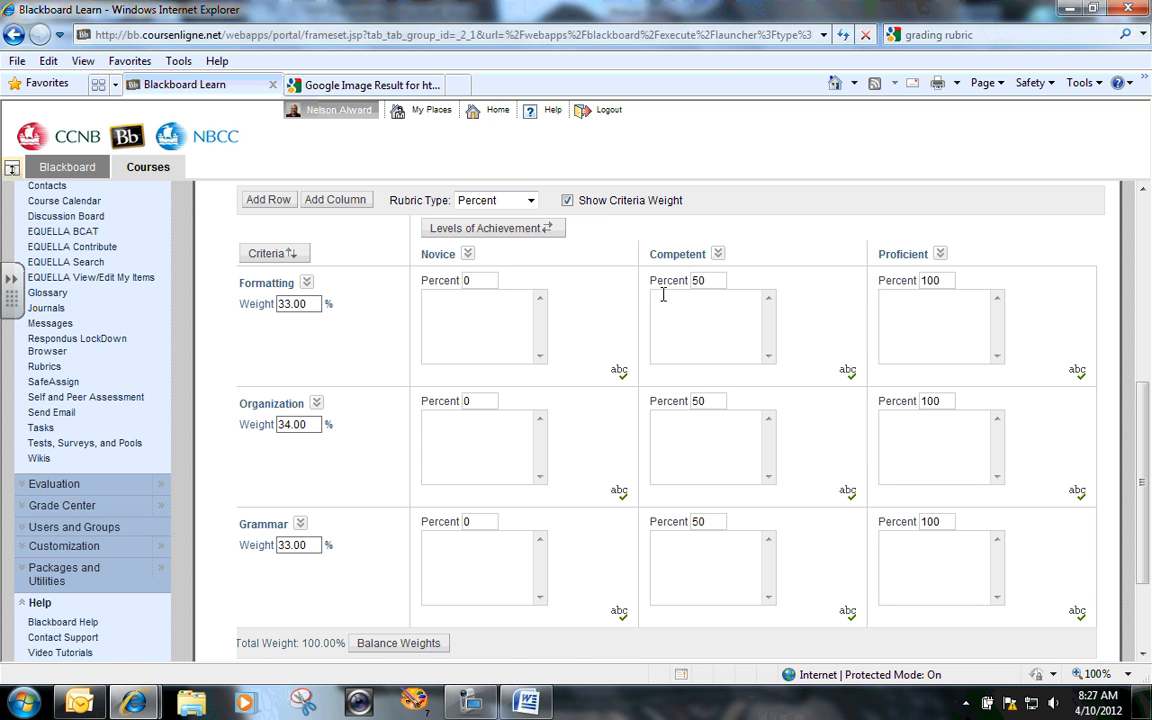
Step: Add a fourth achievement-level column to the rubric grid, then delete that column
{"action": "left_click", "coordinate": [335, 201]}
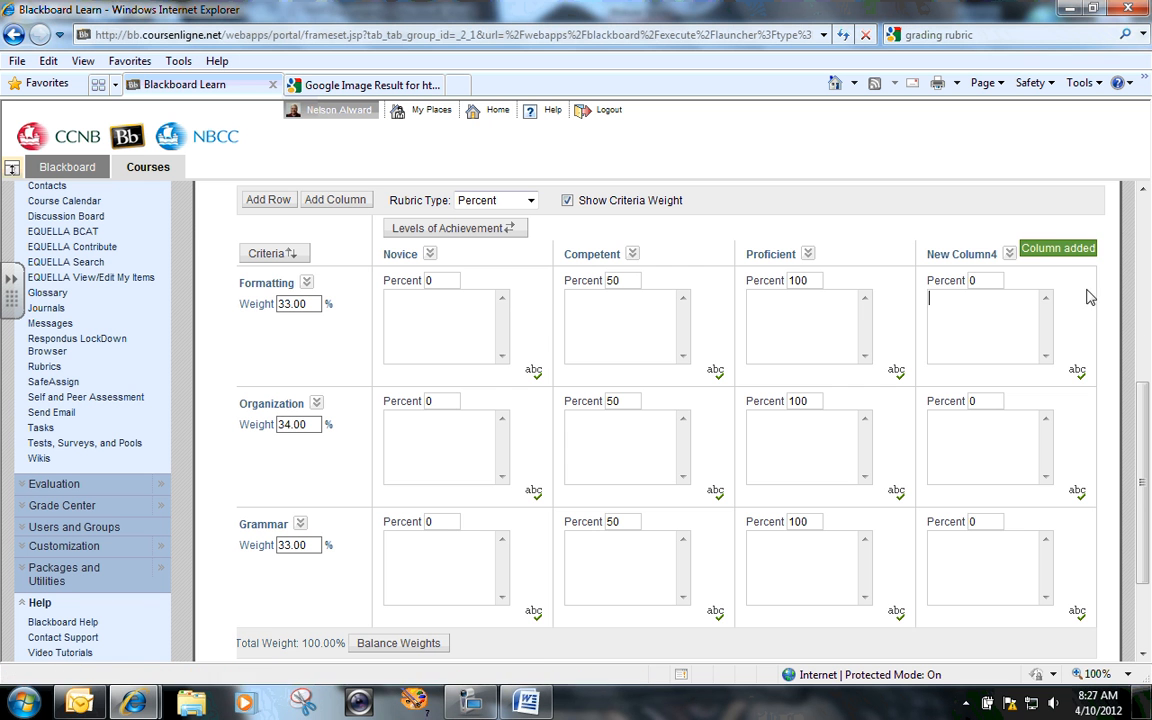
{"action": "left_click", "coordinate": [1010, 256]}
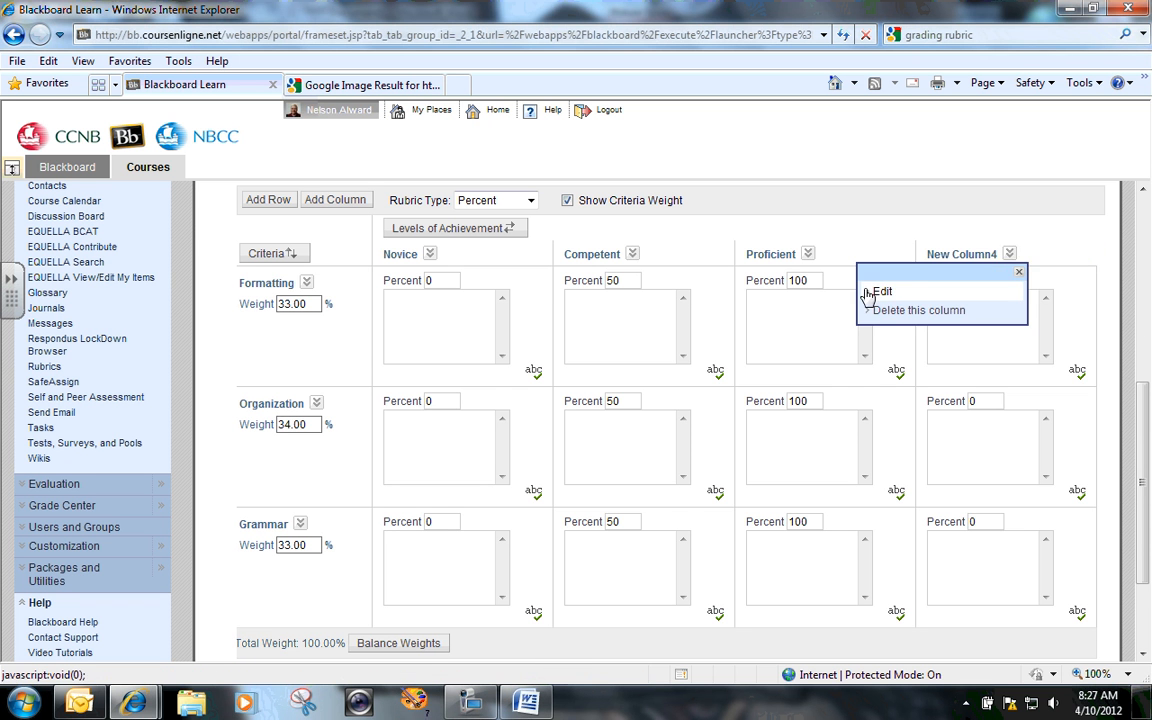
{"action": "left_click", "coordinate": [953, 290]}
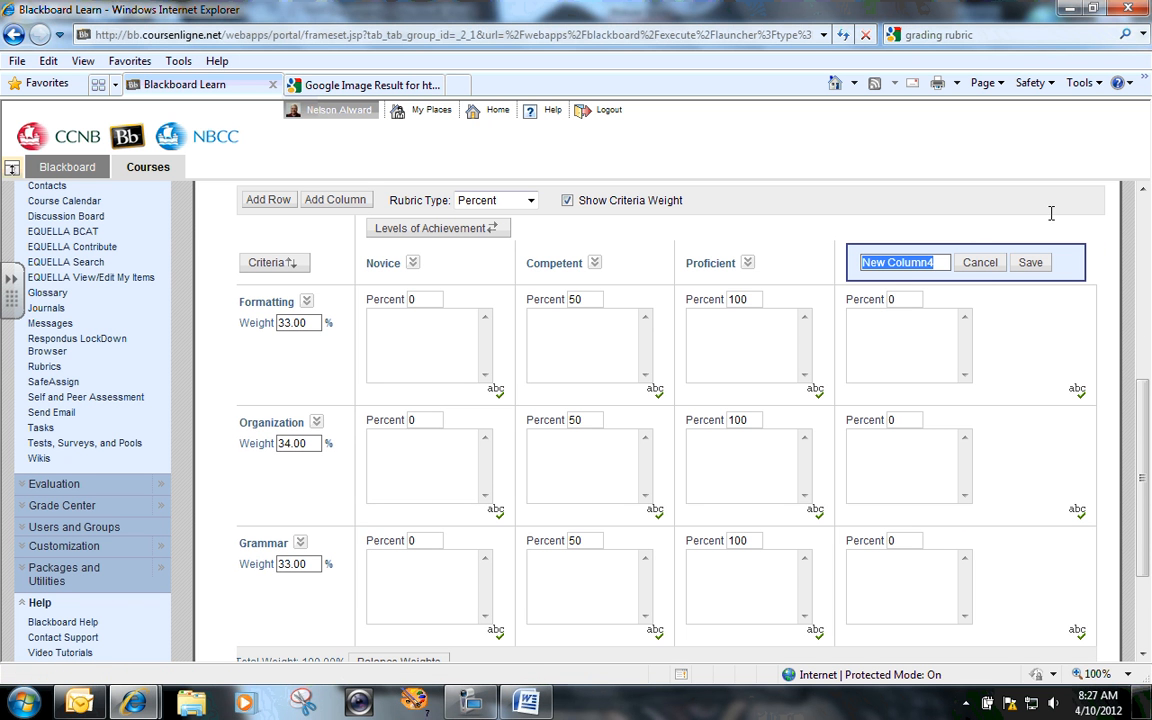
{"action": "left_click", "coordinate": [986, 267]}
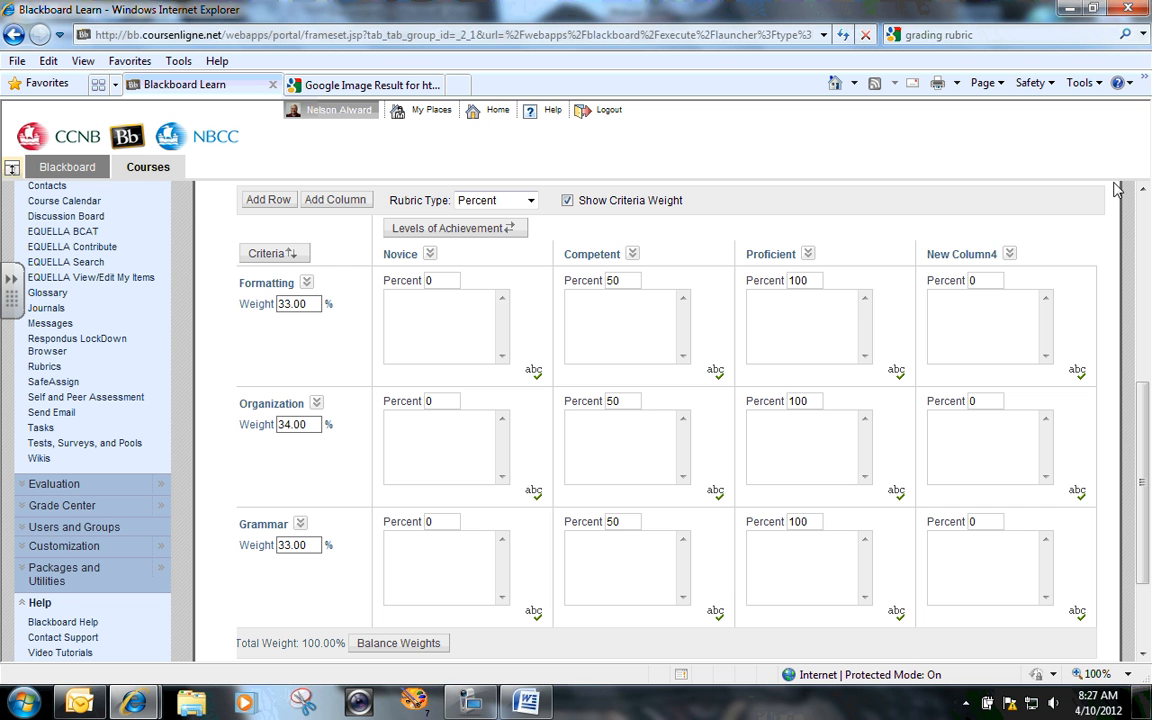
{"action": "left_click", "coordinate": [1009, 255]}
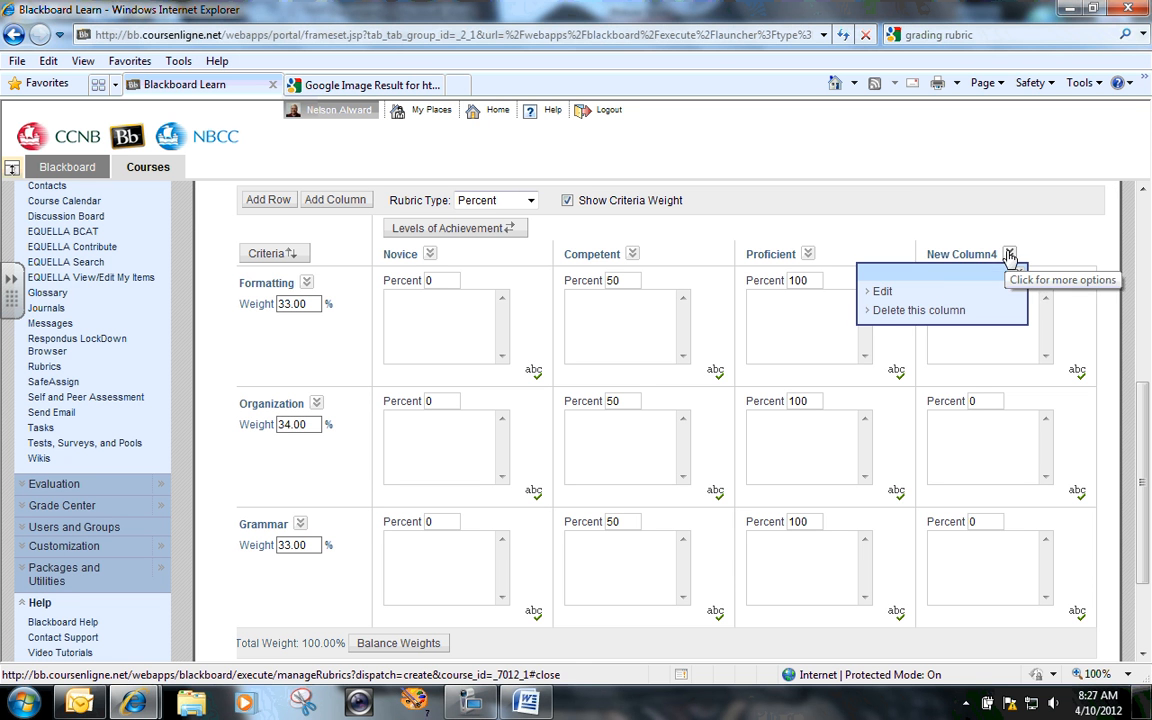
{"action": "left_click", "coordinate": [917, 312]}
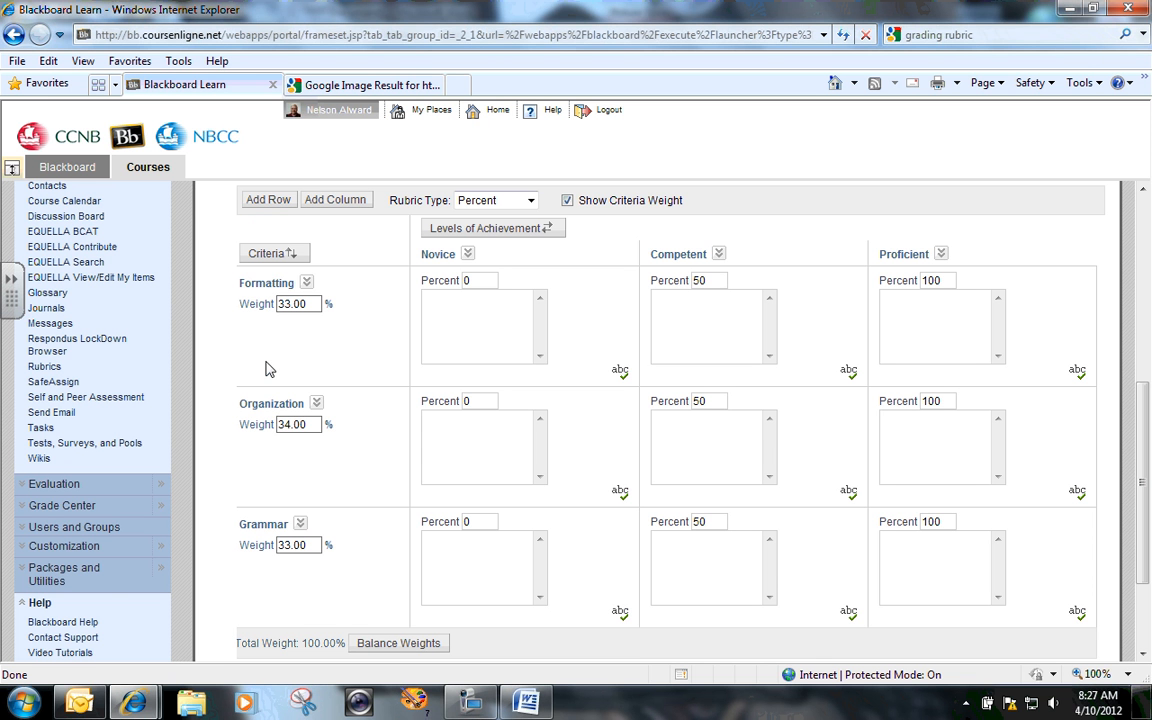
Step: Set the rubric type to Points and give the Formatting row 1 point for Novice, 2 for Competent and 3 for Proficient
{"action": "left_click", "coordinate": [532, 201]}
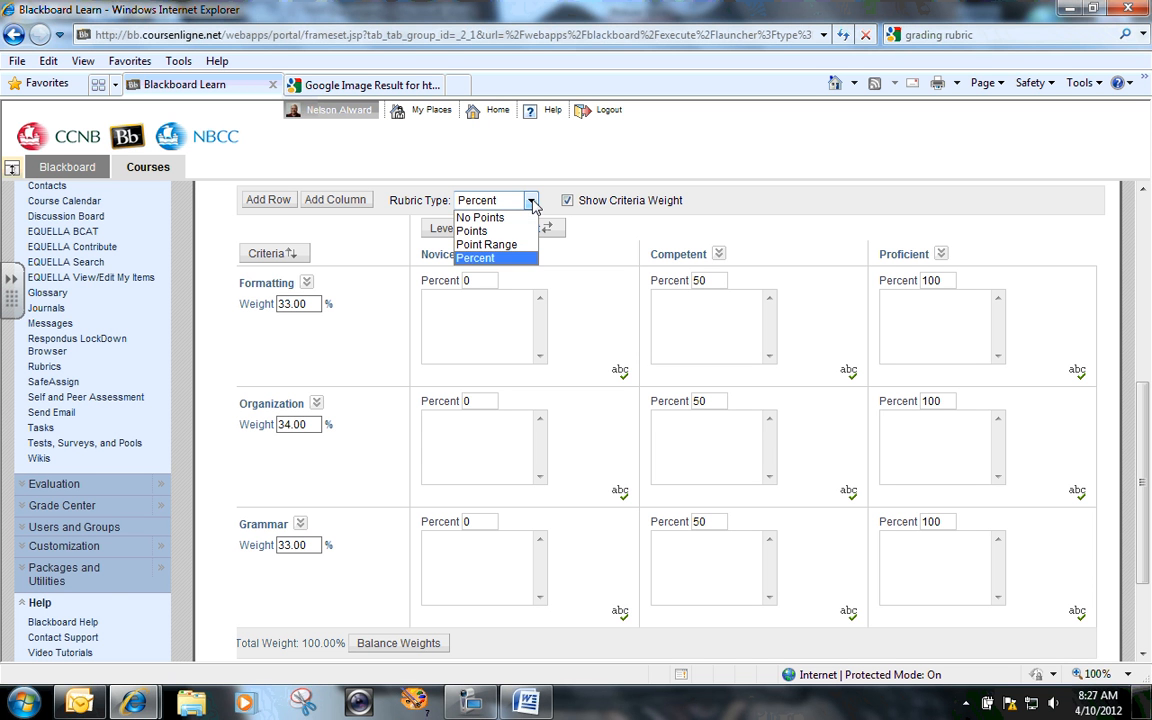
{"action": "left_click", "coordinate": [473, 231]}
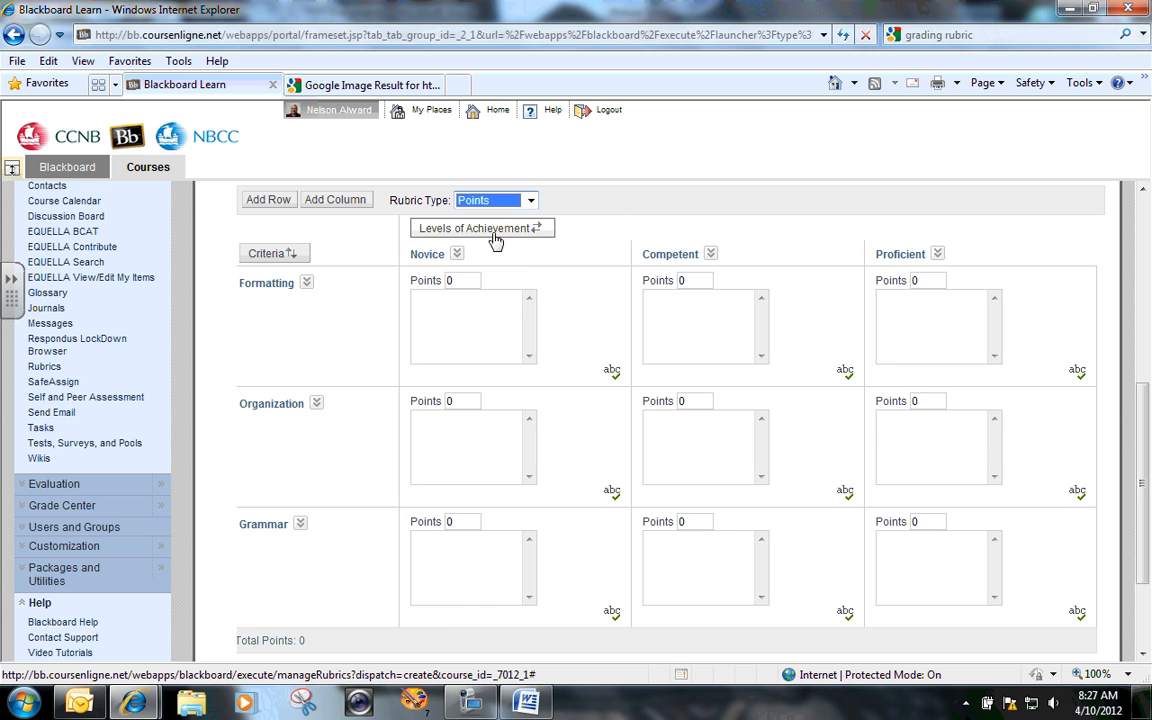
{"action": "left_click", "coordinate": [456, 281]}
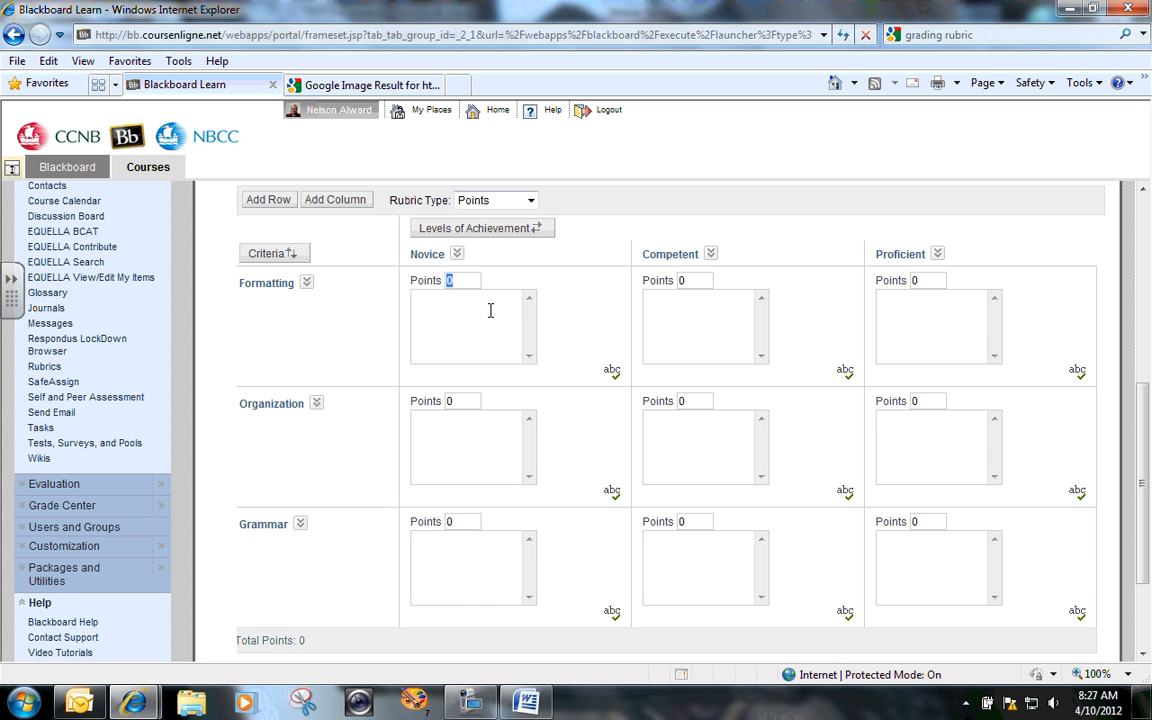
{"action": "type", "text": "1"}
{"action": "left_click", "coordinate": [685, 280]}
{"action": "type", "text": "2"}
{"action": "left_click", "coordinate": [924, 291]}
{"action": "left_click", "coordinate": [913, 281]}
{"action": "type", "text": "3"}
Step: Try the Point Range rubric type, then set the rubric type back to Percent
{"action": "left_click", "coordinate": [527, 200]}
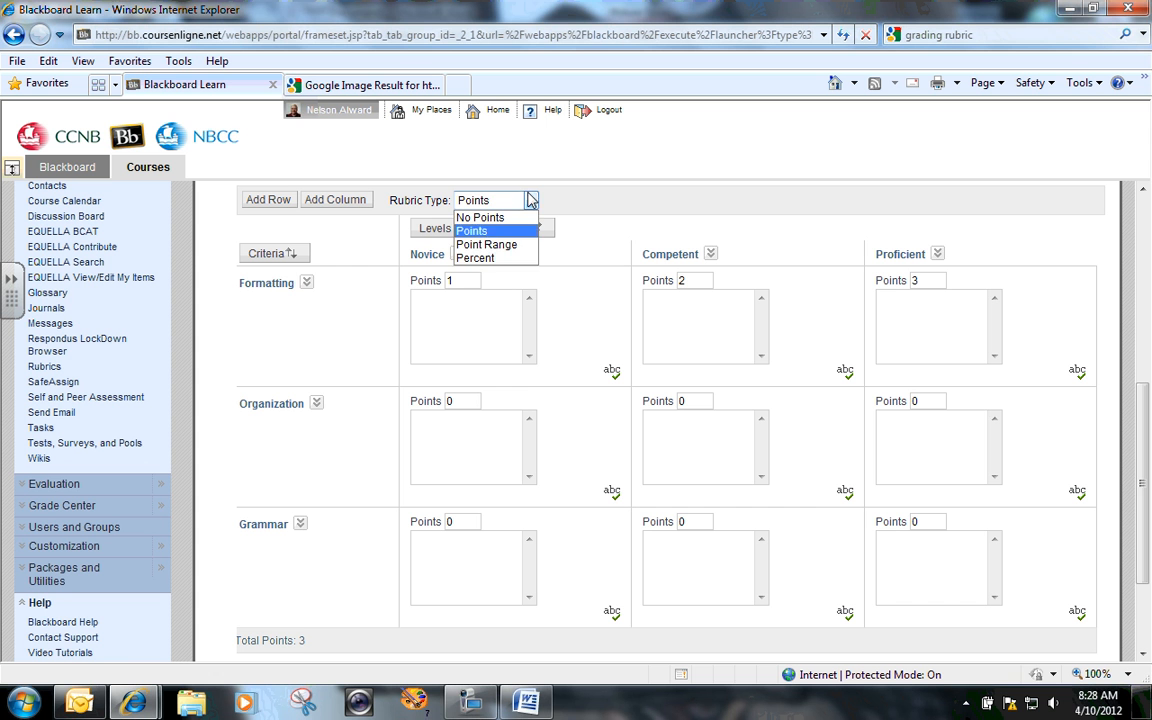
{"action": "left_click", "coordinate": [488, 246]}
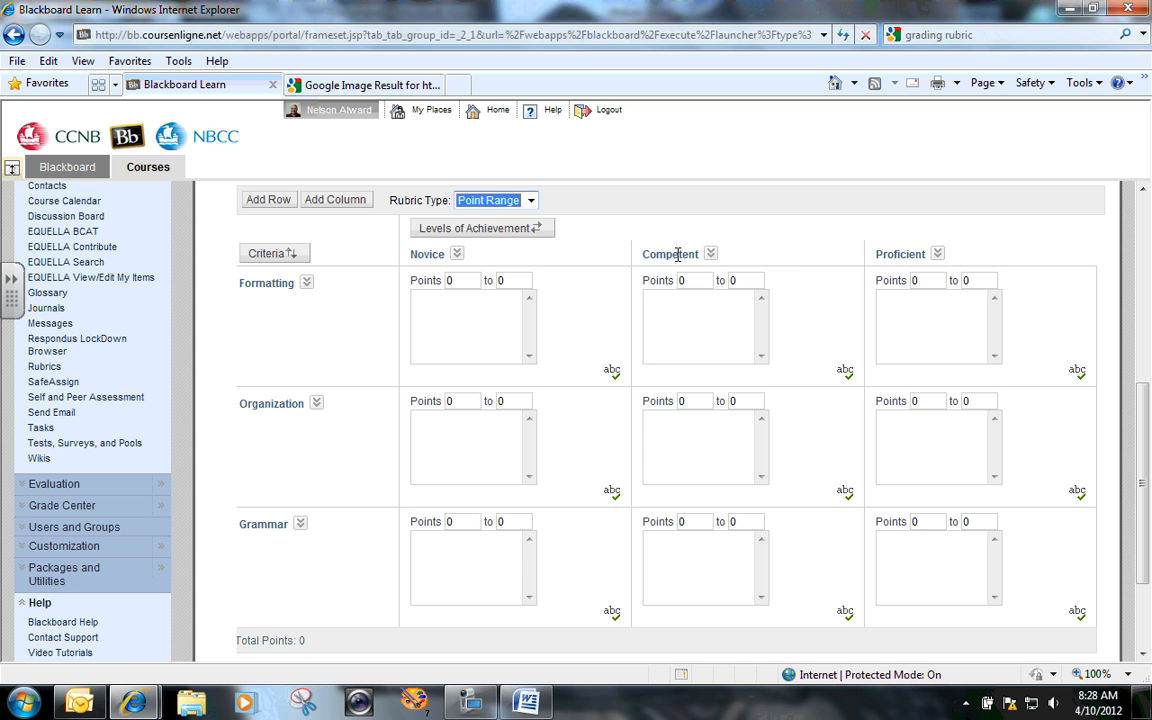
{"action": "left_click", "coordinate": [531, 200]}
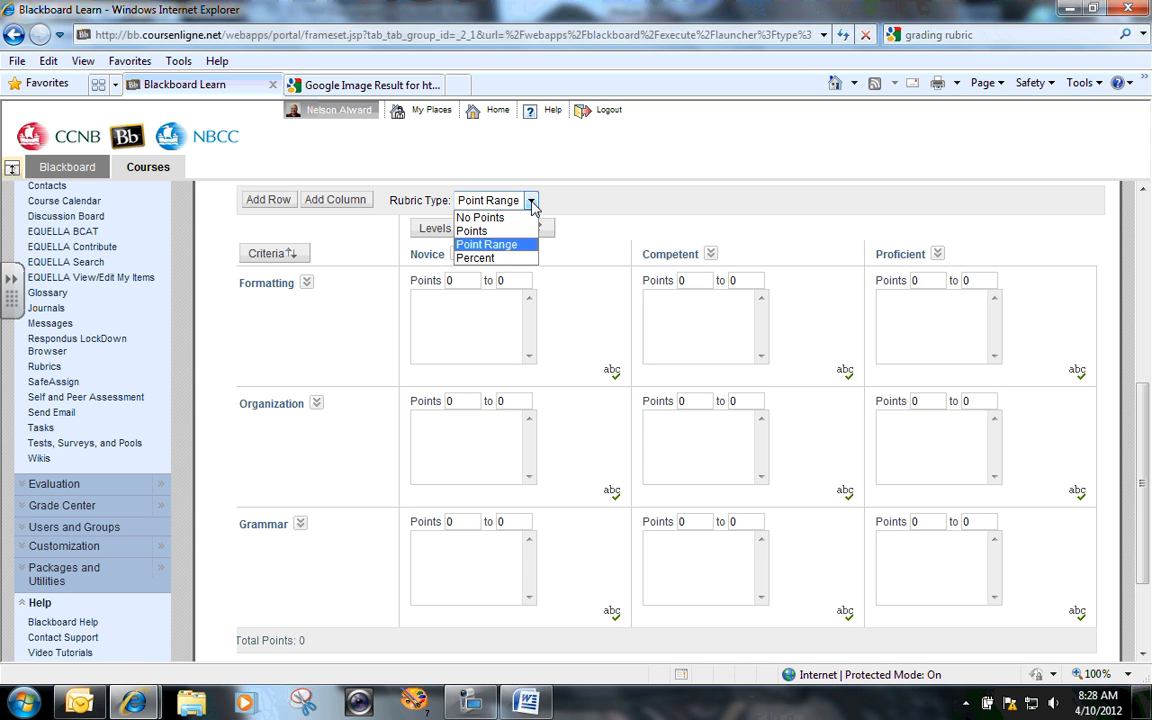
{"action": "left_click", "coordinate": [488, 258]}
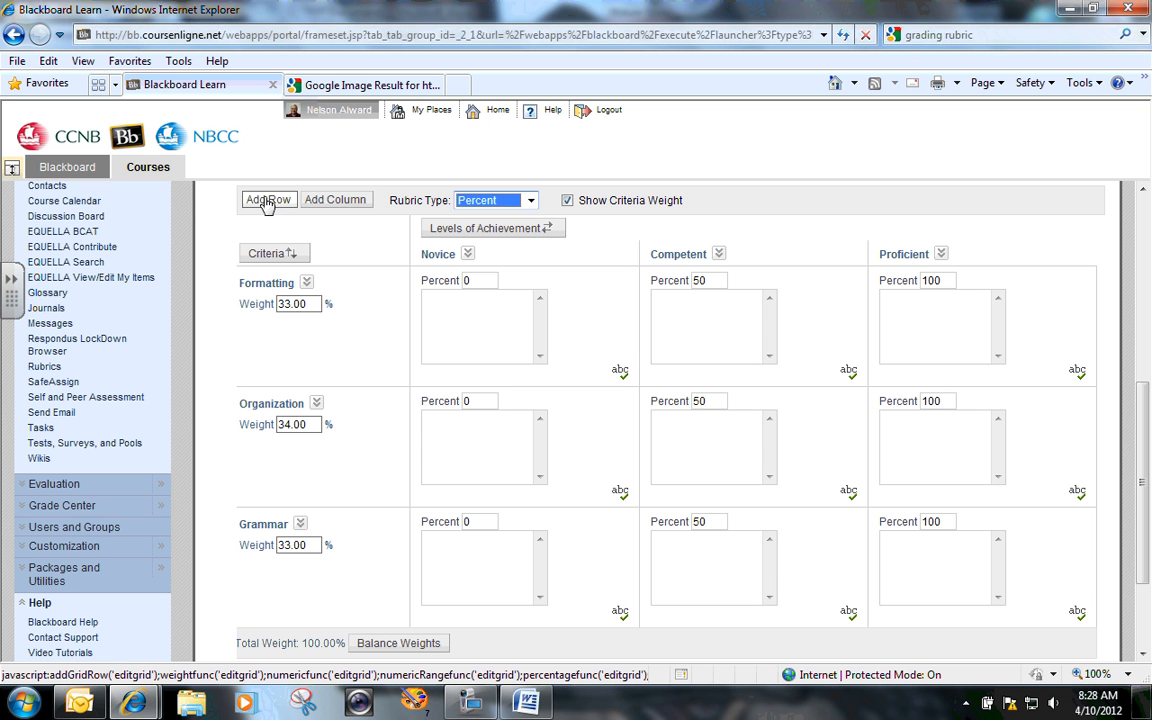
{"action": "left_click", "coordinate": [306, 283]}
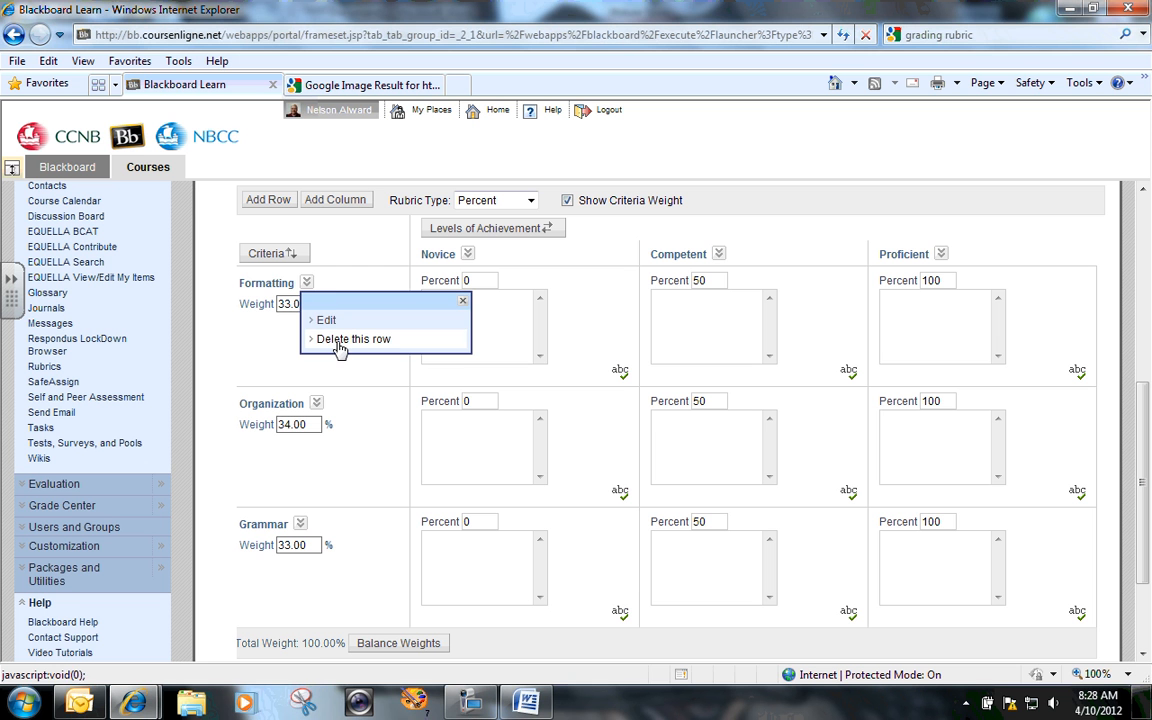
{"action": "left_click", "coordinate": [362, 266]}
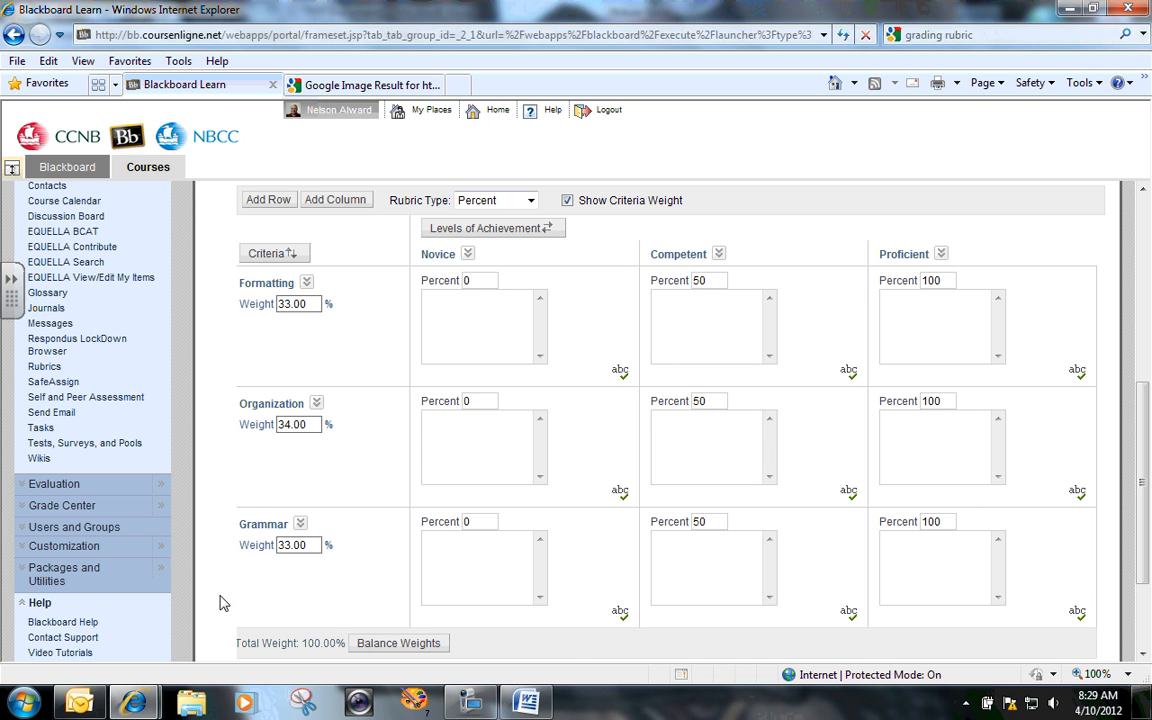
Step: Visit the description boxes of the Formatting, Organization and Grammar rows, then cancel the new rubric without submitting it
{"action": "left_click", "coordinate": [469, 295]}
{"action": "left_click", "coordinate": [669, 312]}
{"action": "left_click", "coordinate": [500, 446]}
{"action": "left_click", "coordinate": [720, 444]}
{"action": "left_click", "coordinate": [928, 445]}
{"action": "left_click", "coordinate": [681, 558]}
{"action": "left_click_drag", "start_coordinate": [1145, 418], "coordinate": [1148, 490]}
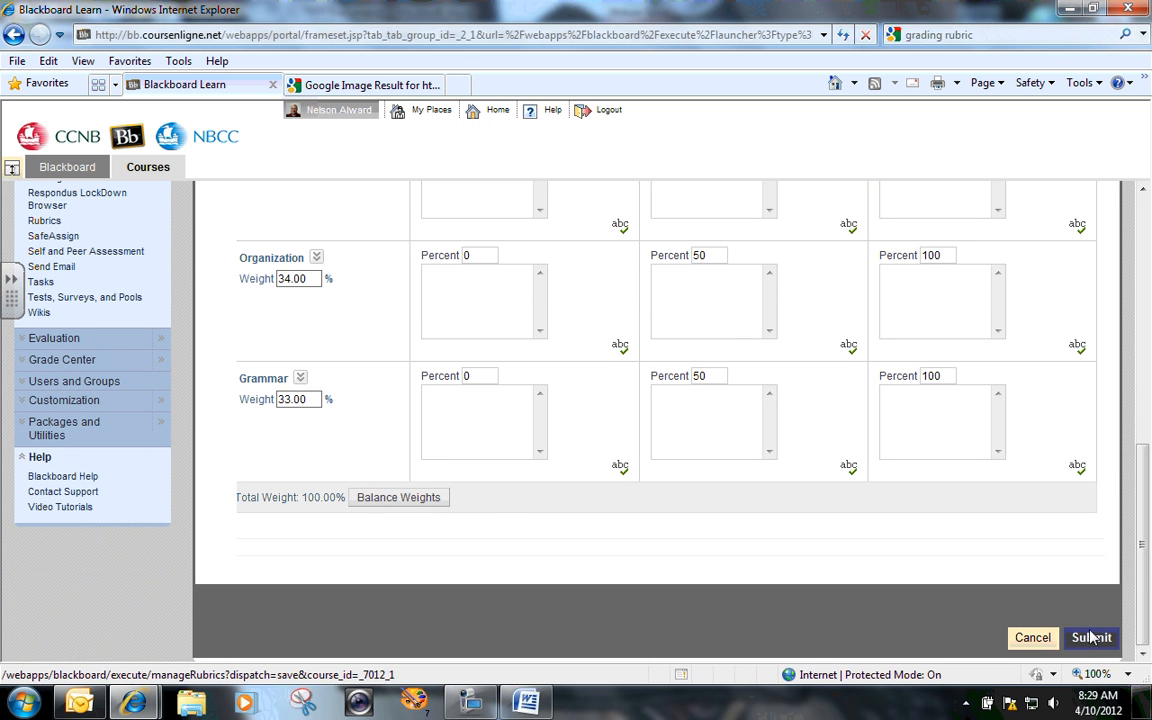
{"action": "left_click", "coordinate": [1031, 641]}
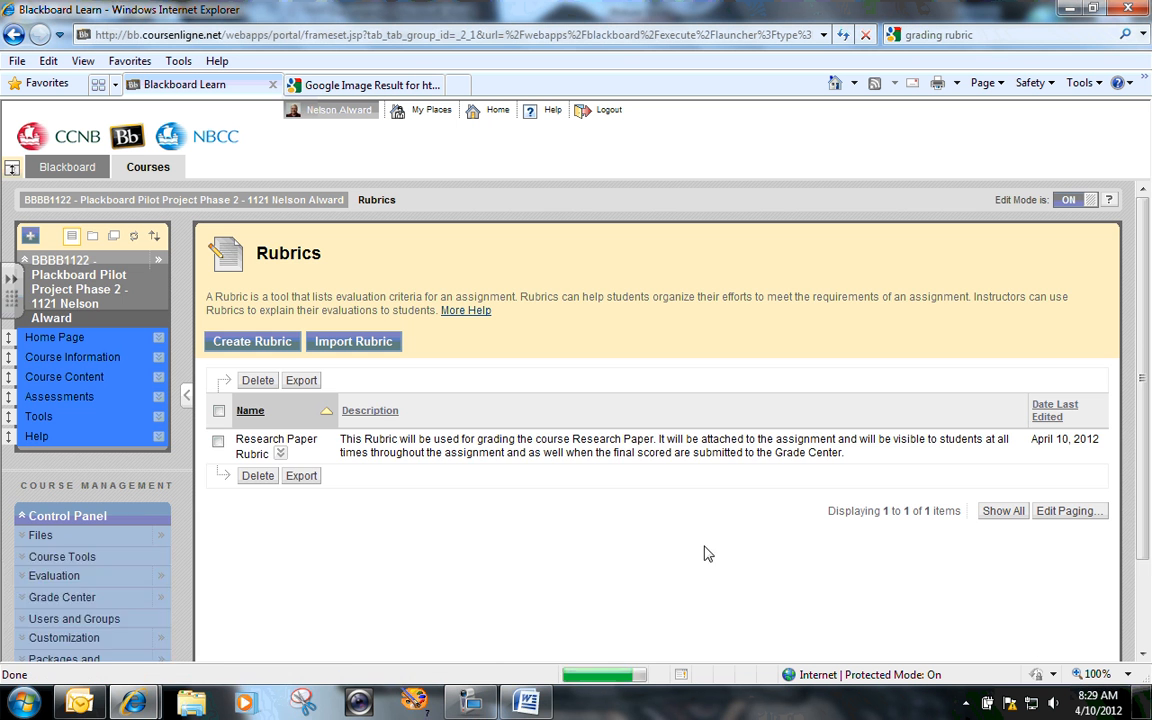
Step: Open the Research Paper Rubric for editing and examine its description, criteria rows and levels of achievement
{"action": "left_click", "coordinate": [281, 453]}
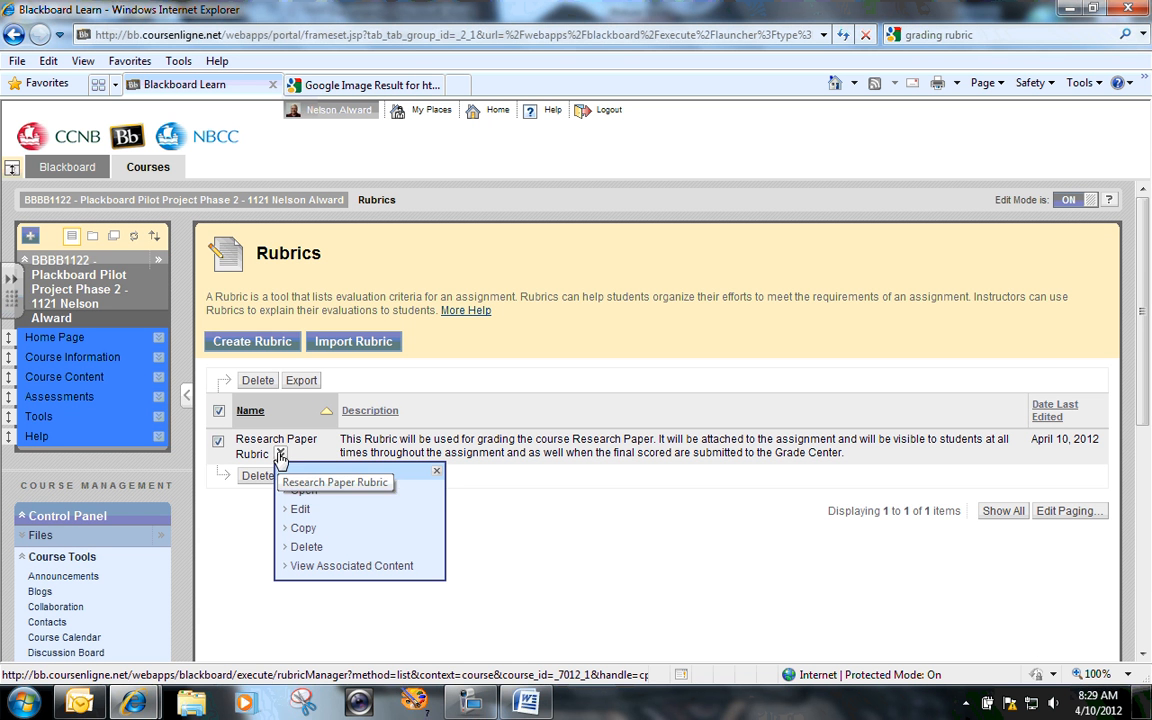
{"action": "left_click", "coordinate": [303, 510]}
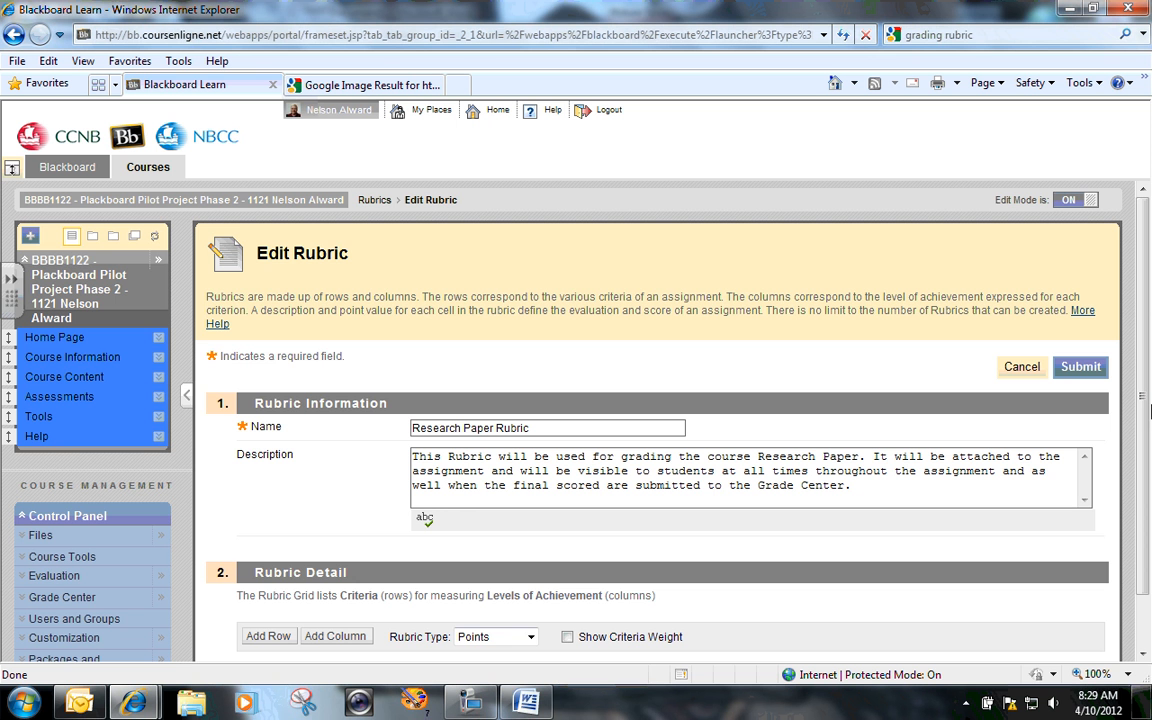
{"action": "left_click_drag", "start_coordinate": [1147, 304], "coordinate": [1149, 362]}
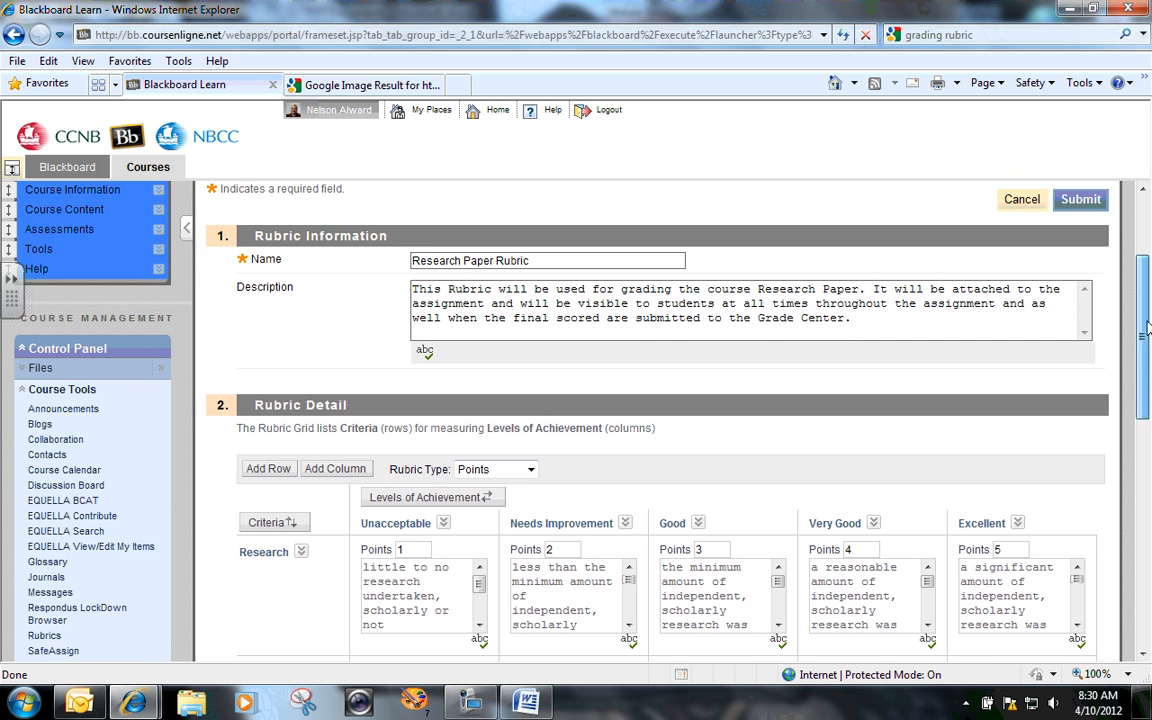
{"action": "left_click_drag", "start_coordinate": [1148, 332], "coordinate": [1148, 428]}
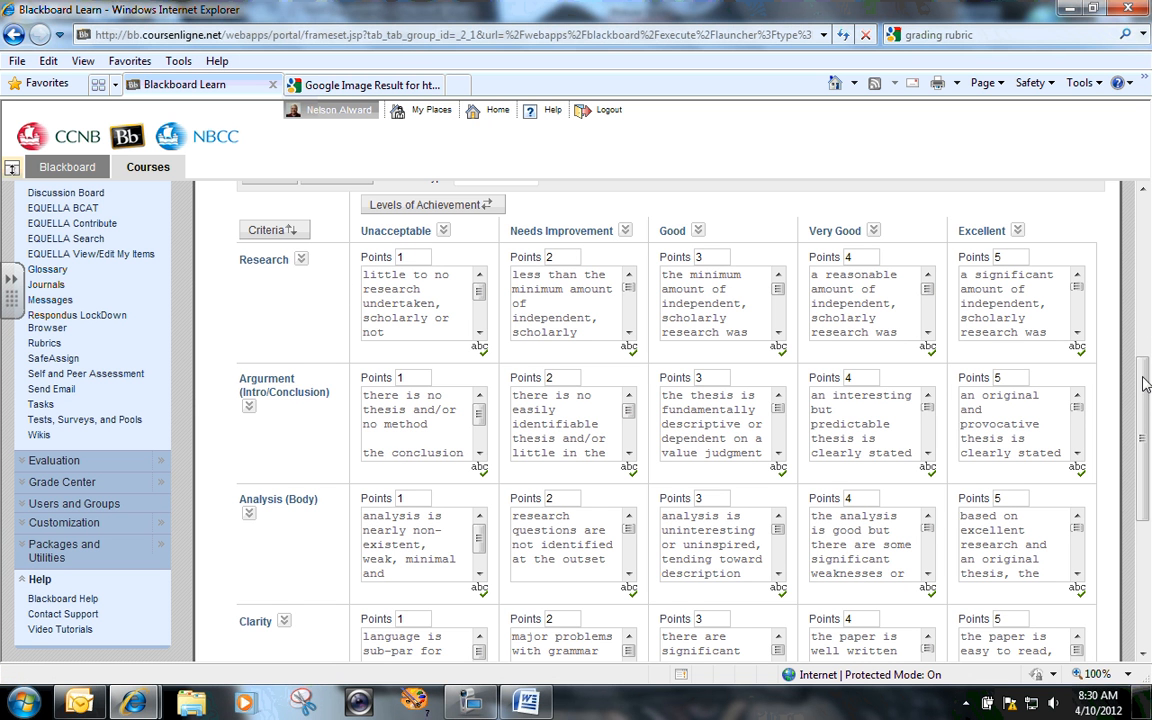
{"action": "left_click_drag", "start_coordinate": [1145, 395], "coordinate": [1145, 402]}
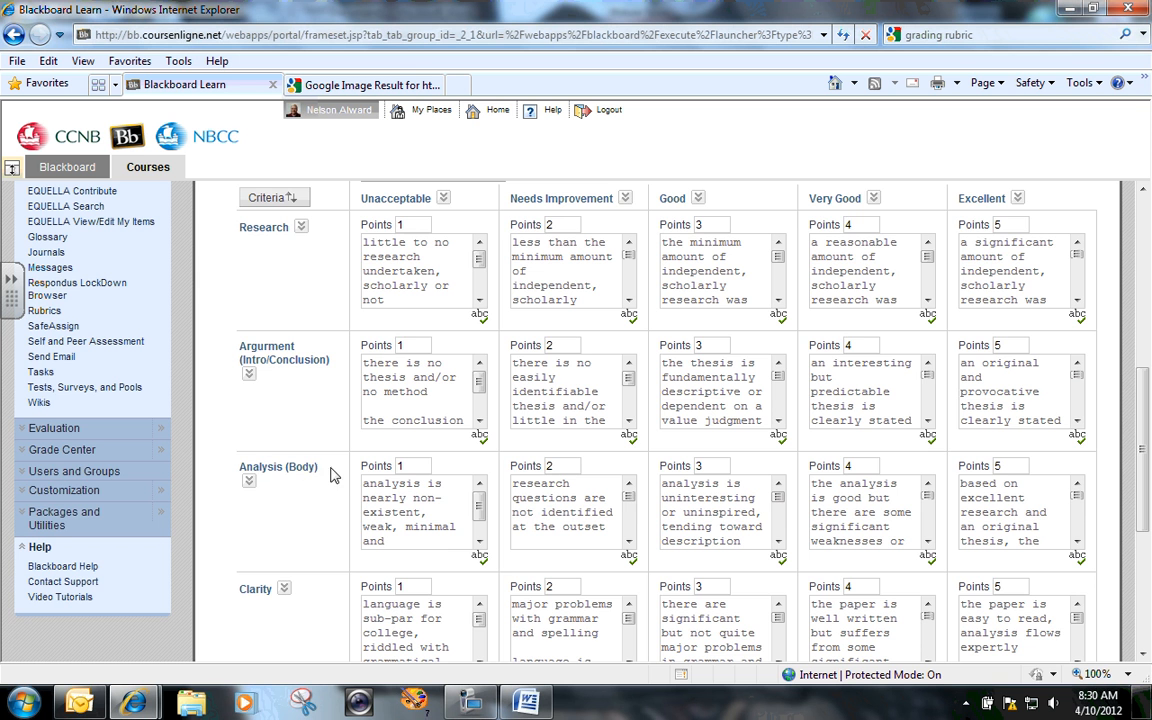
{"action": "mouse_move", "coordinate": [1143, 420]}
{"action": "left_mouse_down"}
{"action": "mouse_move", "coordinate": [1150, 500]}
{"action": "mouse_move", "coordinate": [1148, 388]}
{"action": "mouse_move", "coordinate": [1148, 398]}
{"action": "left_mouse_up"}
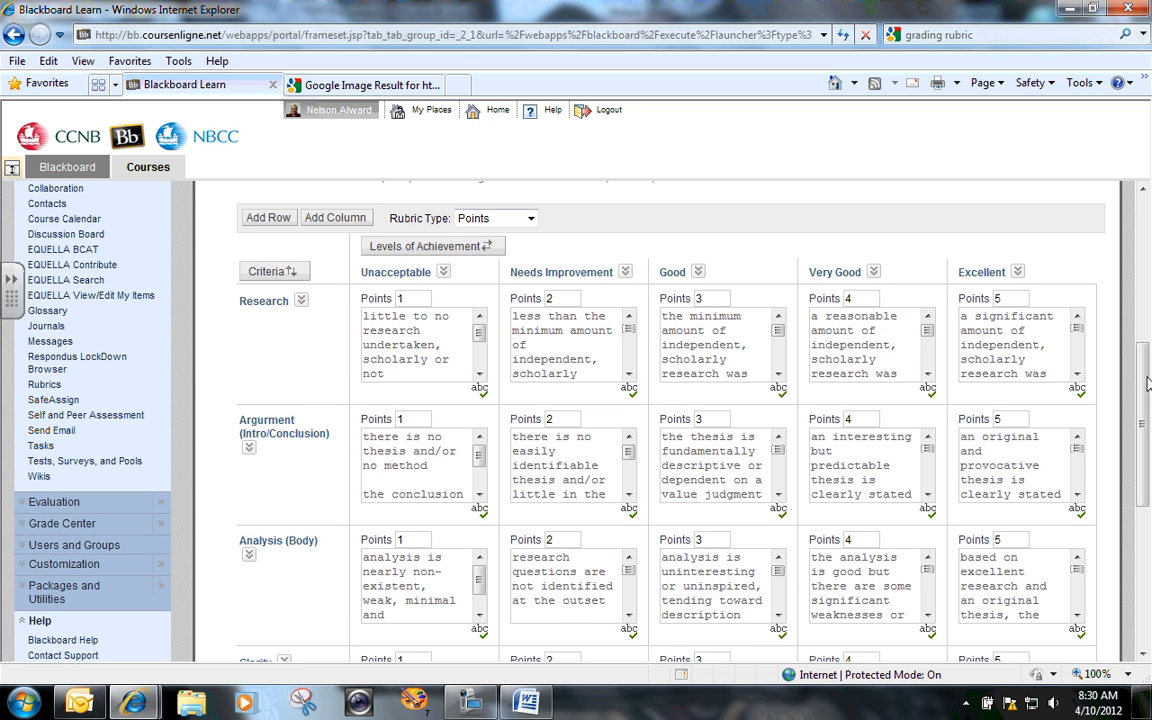
{"action": "mouse_move", "coordinate": [1145, 396]}
{"action": "left_mouse_down"}
{"action": "mouse_move", "coordinate": [1146, 313]}
{"action": "mouse_move", "coordinate": [1146, 390]}
{"action": "left_mouse_up"}
{"action": "scroll", "coordinate": [1145, 390], "scroll_direction": "down", "scroll_amount": 1}
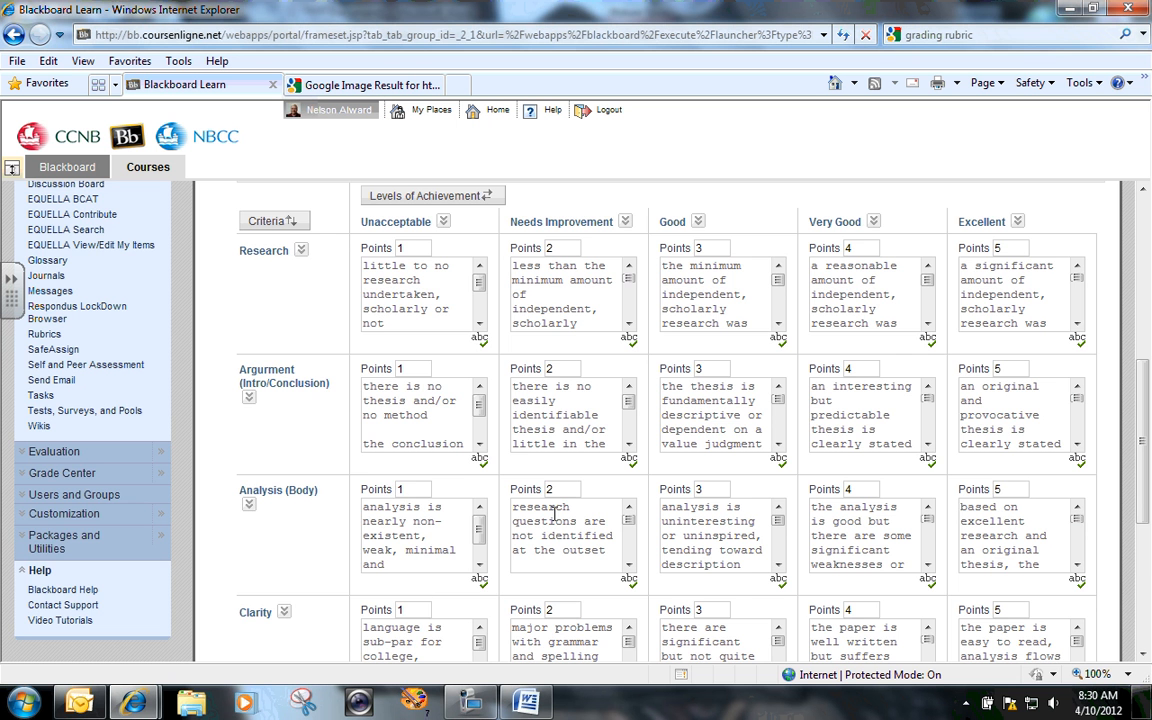
{"action": "mouse_move", "coordinate": [1150, 398]}
{"action": "left_mouse_down"}
{"action": "mouse_move", "coordinate": [1150, 478]}
{"action": "mouse_move", "coordinate": [1150, 397]}
{"action": "left_mouse_up"}
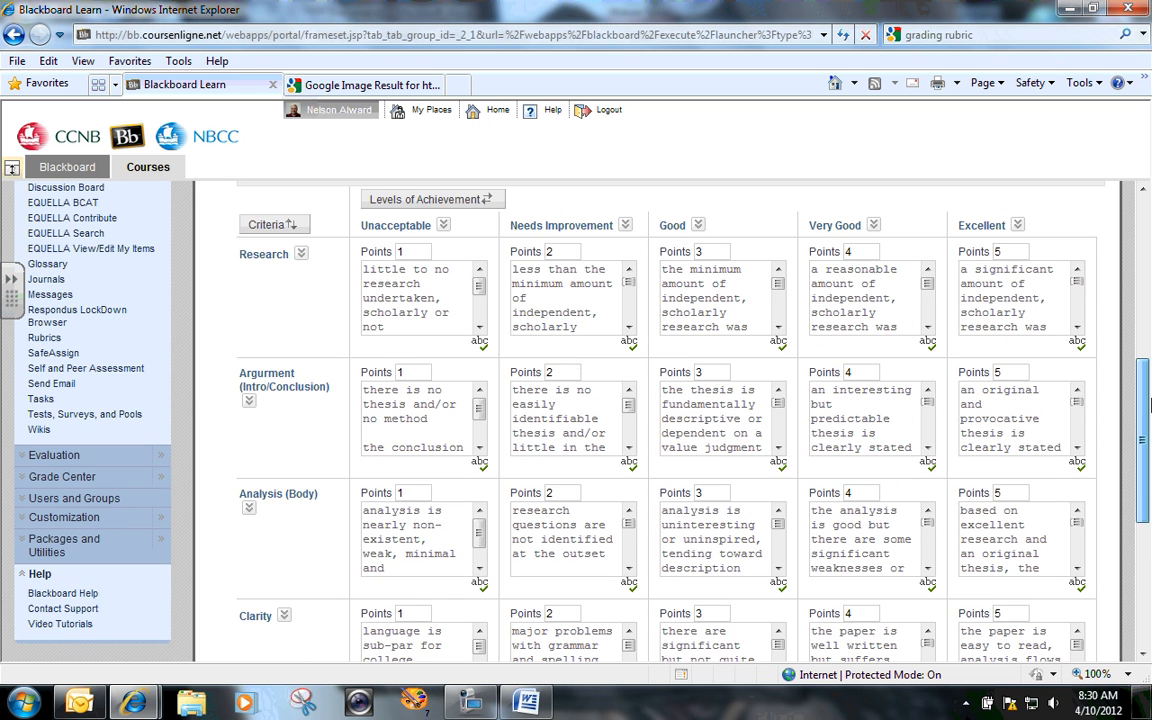
Step: Look through the Unacceptable-level descriptions for the Research, Argument, Analysis and Clarity criteria
{"action": "left_click", "coordinate": [394, 297]}
{"action": "left_click_drag", "start_coordinate": [414, 402], "coordinate": [421, 404]}
{"action": "left_click", "coordinate": [423, 527]}
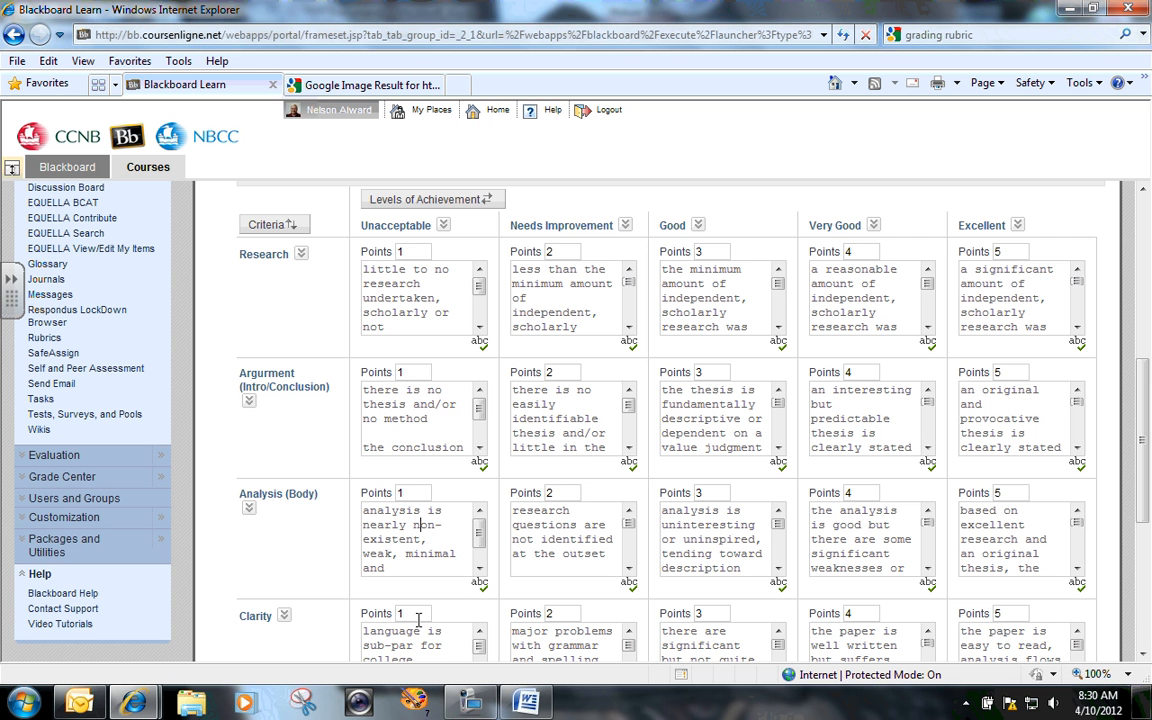
{"action": "left_click_drag", "start_coordinate": [414, 631], "coordinate": [427, 631]}
{"action": "mouse_move", "coordinate": [1143, 456]}
{"action": "left_mouse_down"}
{"action": "mouse_move", "coordinate": [1140, 527]}
{"action": "mouse_move", "coordinate": [1147, 455]}
{"action": "left_mouse_up"}
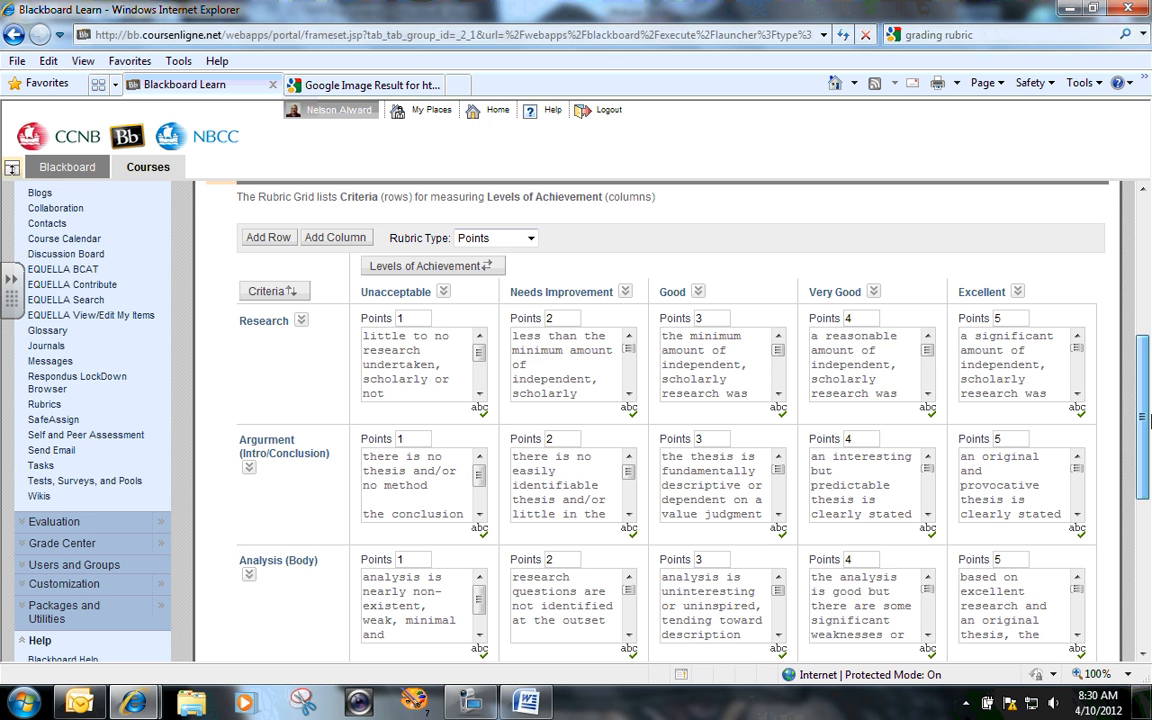
Step: Review the Excellent-level points down to the Format row and the rubric's total points, then cancel editing the rubric
{"action": "scroll", "coordinate": [1148, 421], "scroll_direction": "down", "scroll_amount": 1}
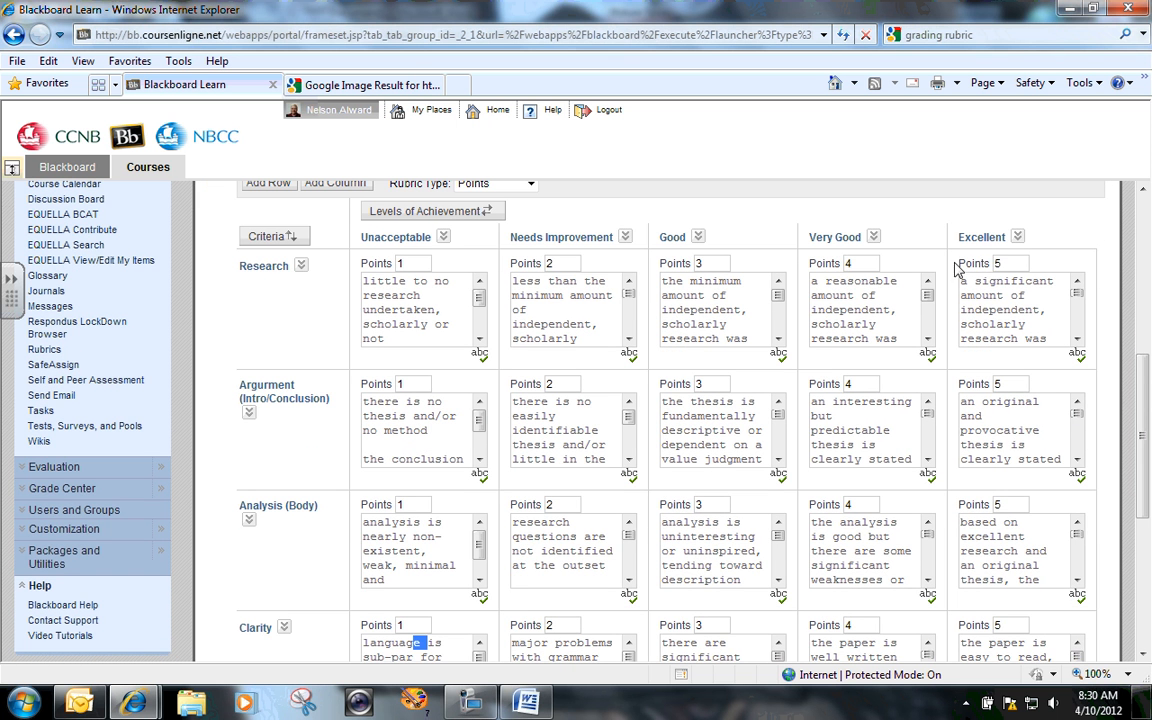
{"action": "left_click", "coordinate": [1003, 263]}
{"action": "scroll", "coordinate": [1148, 399], "scroll_direction": "down", "scroll_amount": 2}
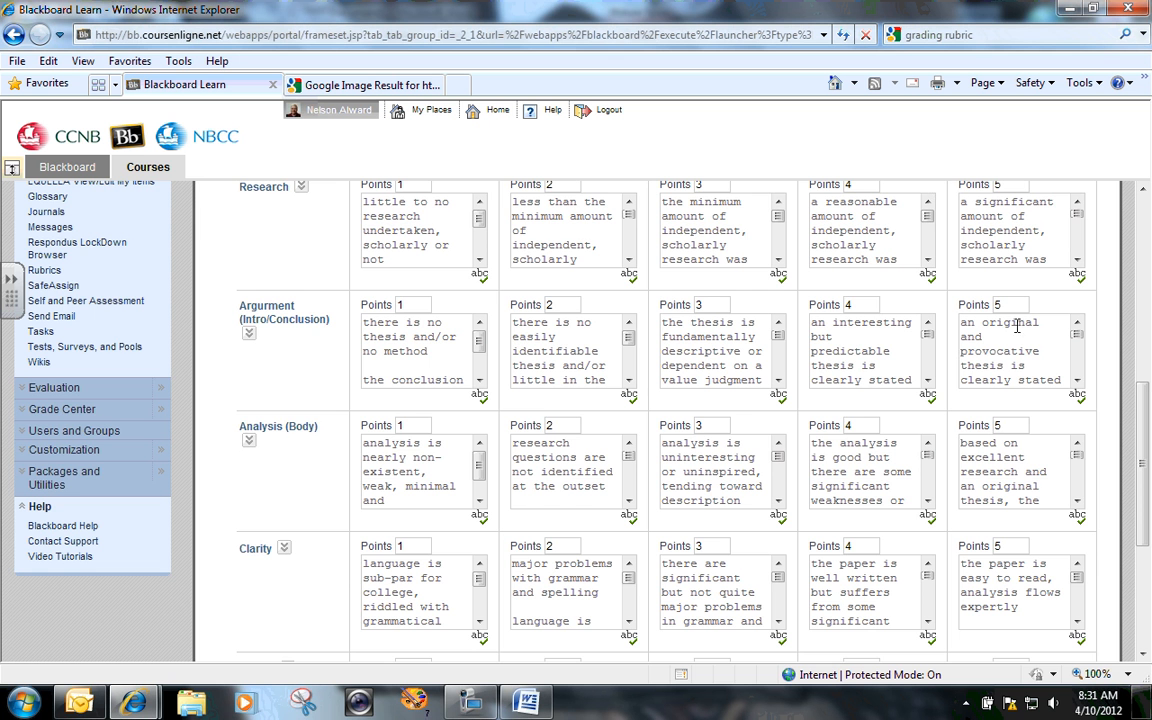
{"action": "scroll", "coordinate": [1030, 420], "scroll_direction": "down", "scroll_amount": 5}
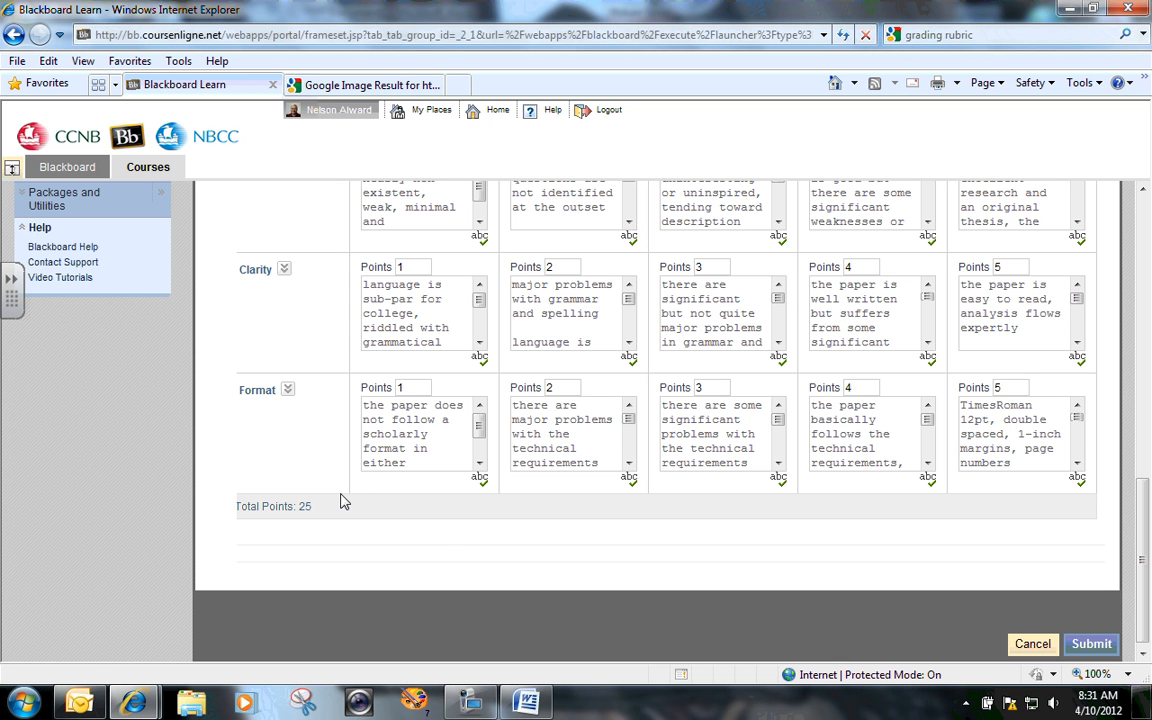
{"action": "left_click_drag", "start_coordinate": [1140, 558], "coordinate": [1137, 292]}
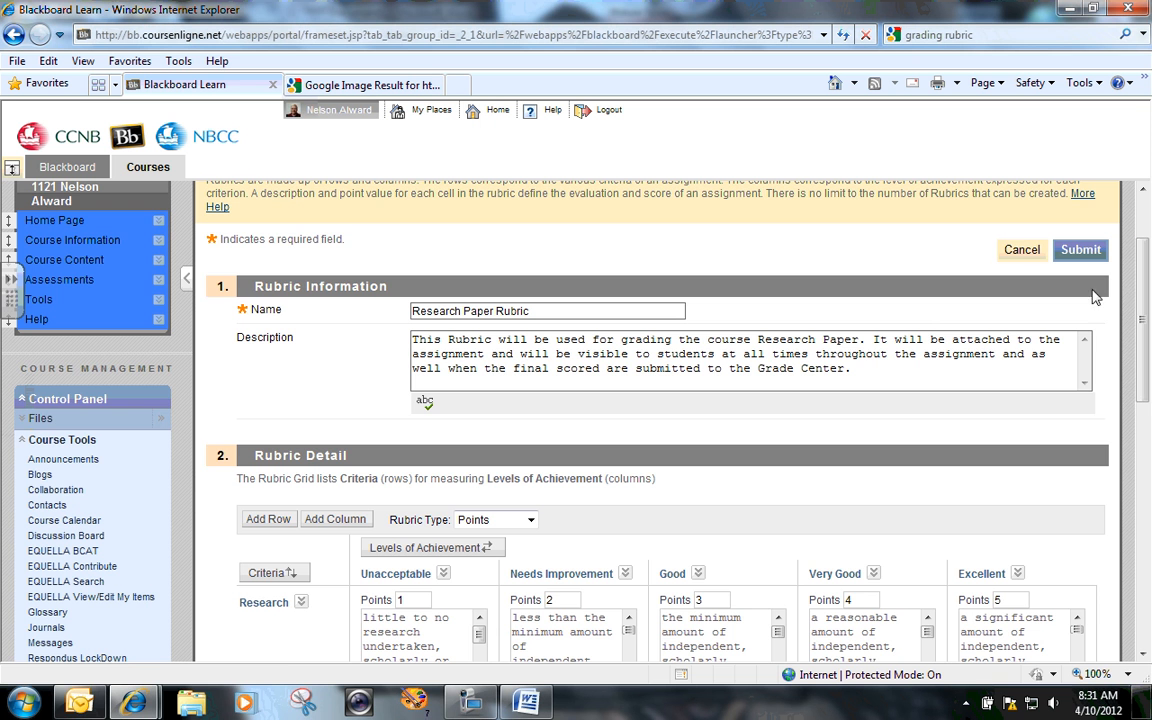
{"action": "left_click", "coordinate": [1022, 251]}
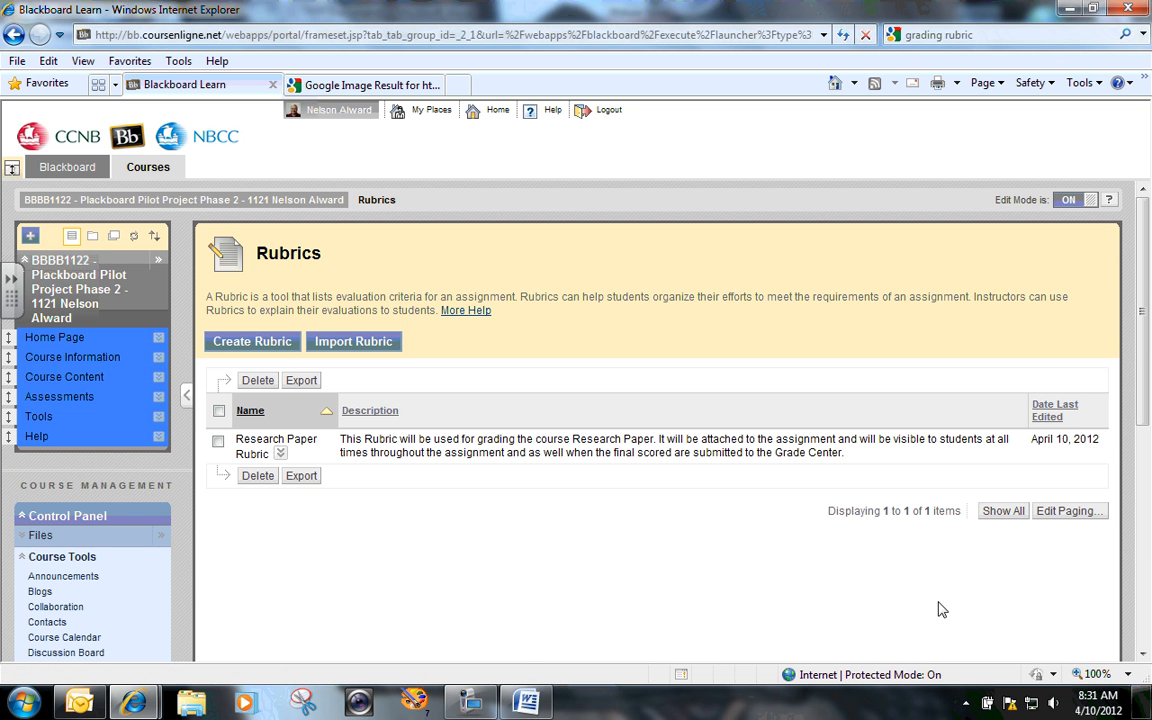
{"action": "left_click", "coordinate": [468, 704]}
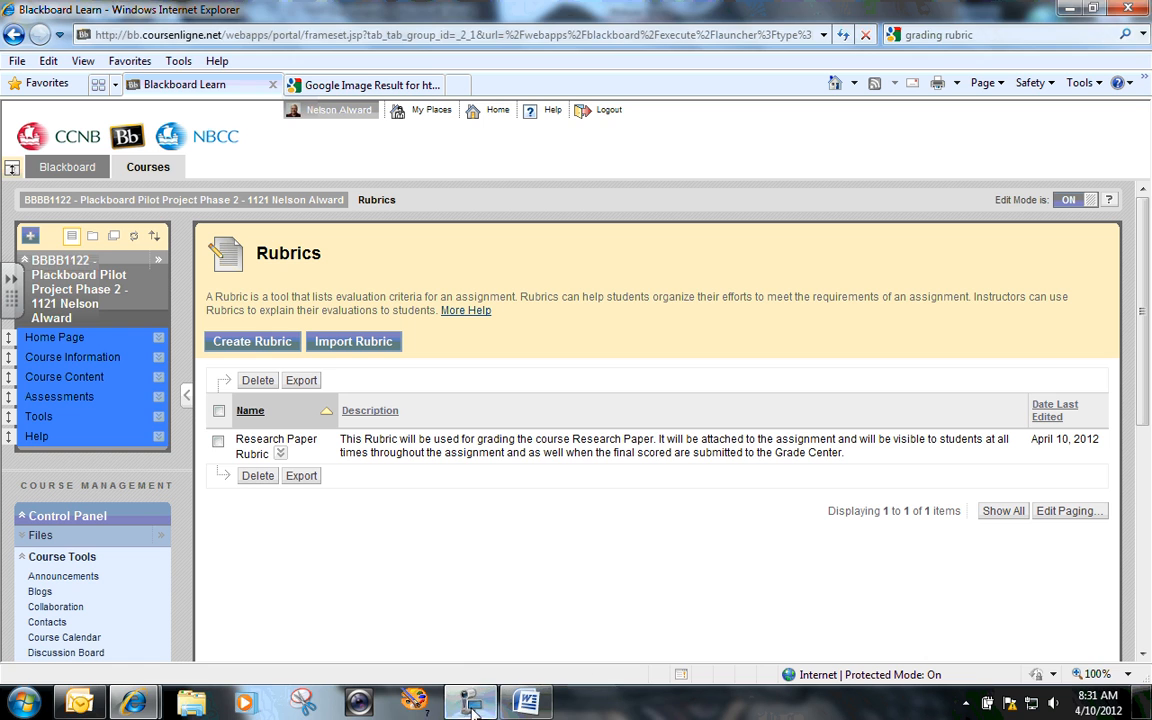